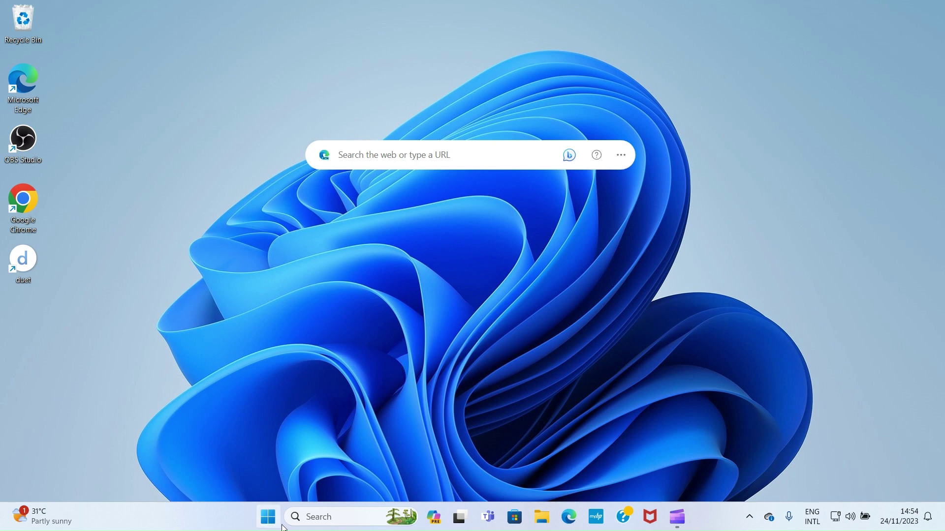
Step: Launch Word from the Start menu and create a new blank document, Document1
click(268, 516)
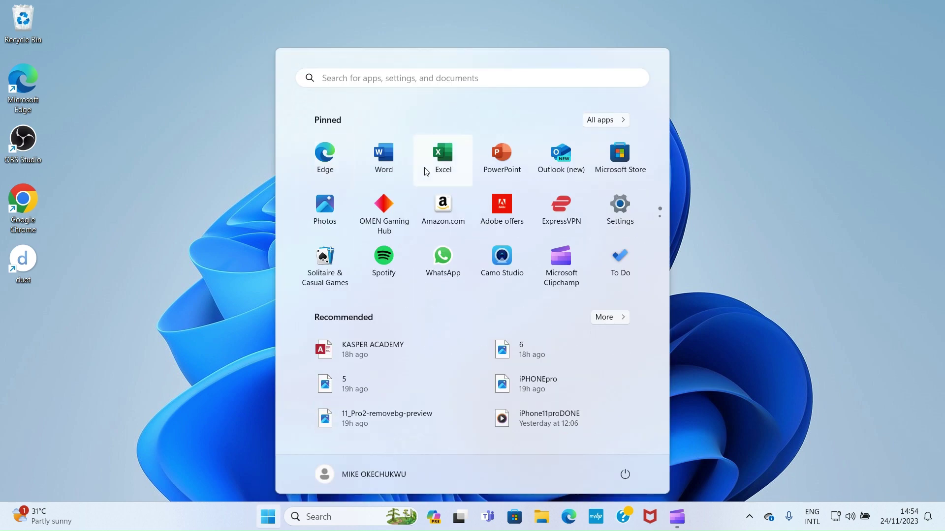
click(383, 155)
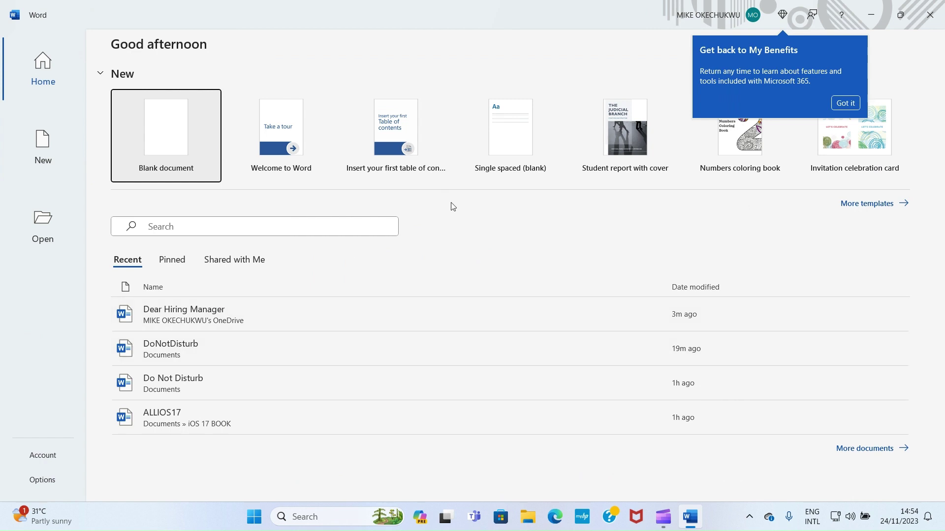
click(161, 125)
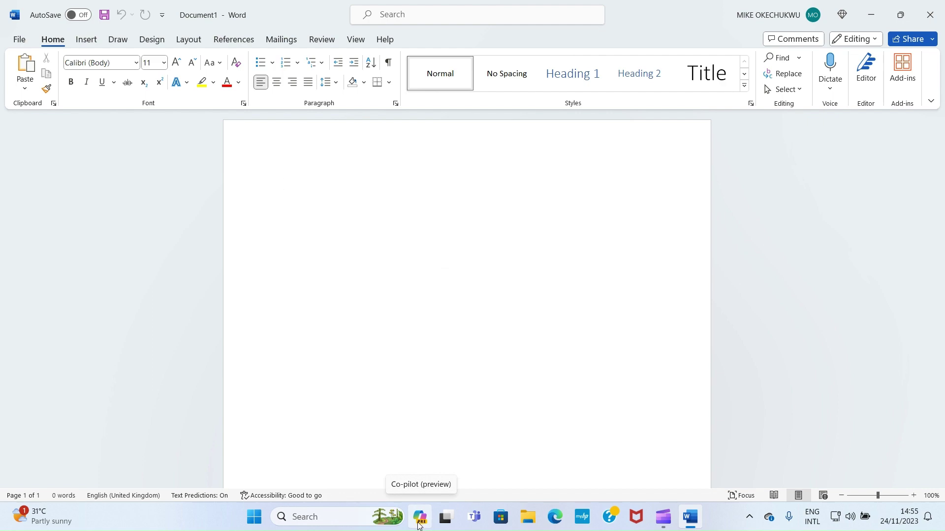
Step: Dock Copilot from the taskbar beside Document1, then bring up the Windows Start menu
click(418, 518)
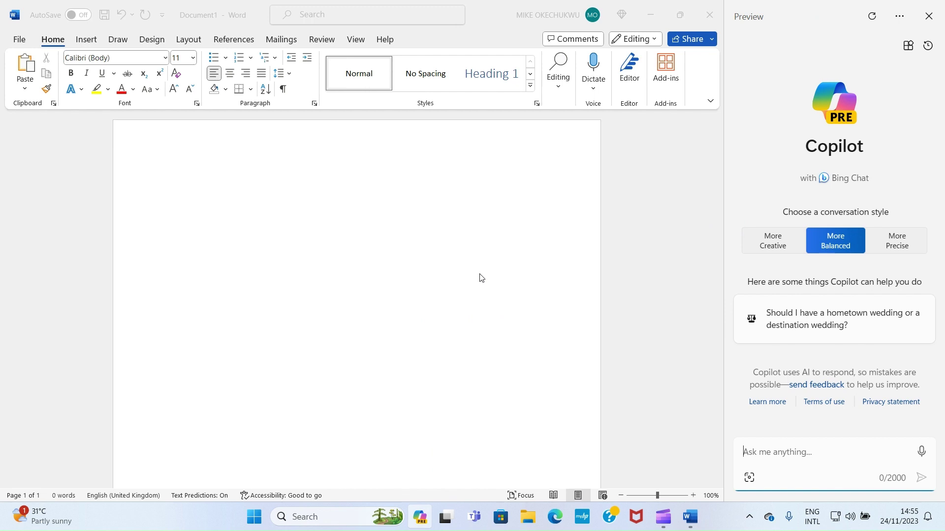
click(254, 522)
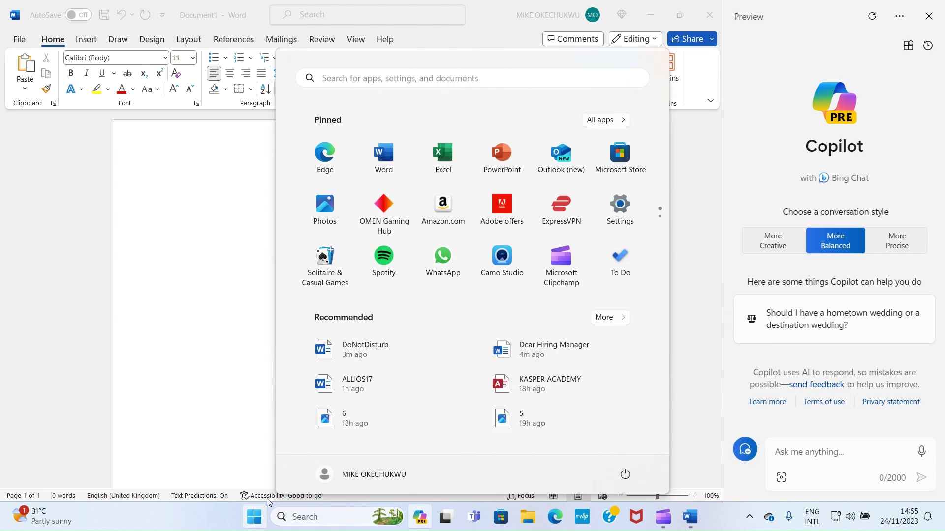
Step: Check the Windows Update page in Settings, then close Settings to return to Word
click(608, 225)
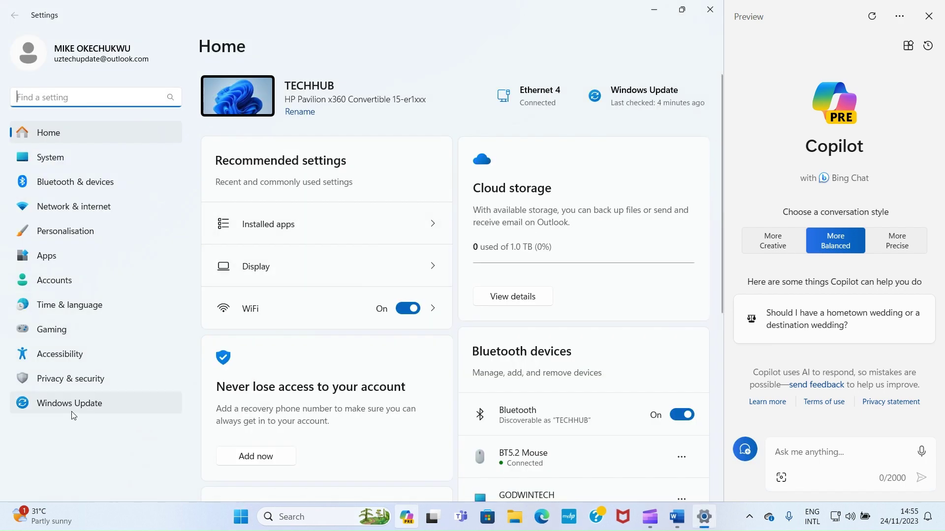
click(68, 409)
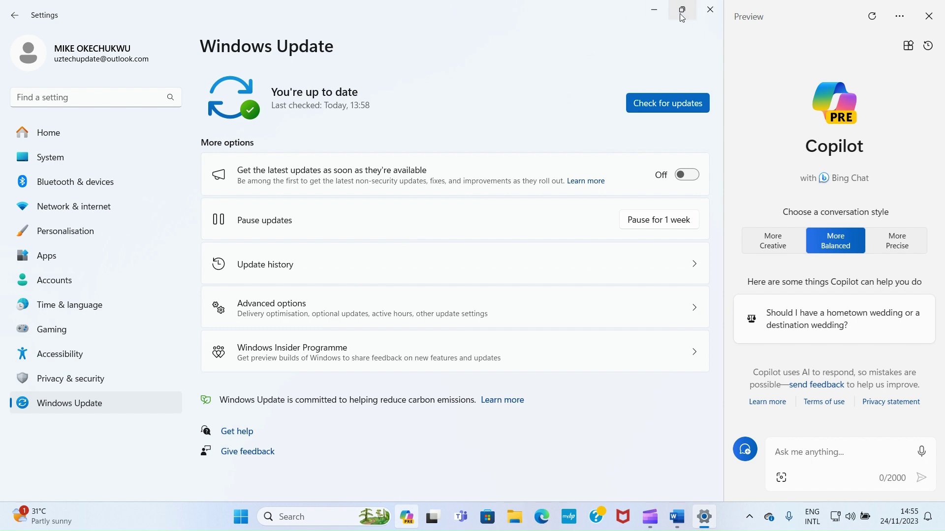
click(702, 14)
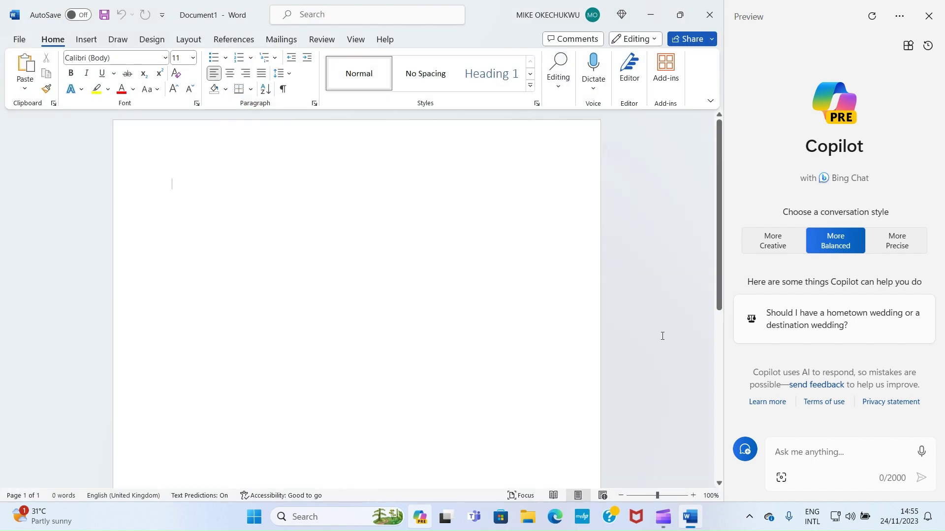
Step: Start a Copilot prompt asking for an application letter to Amazon Kindle for Sales Manager
click(836, 461)
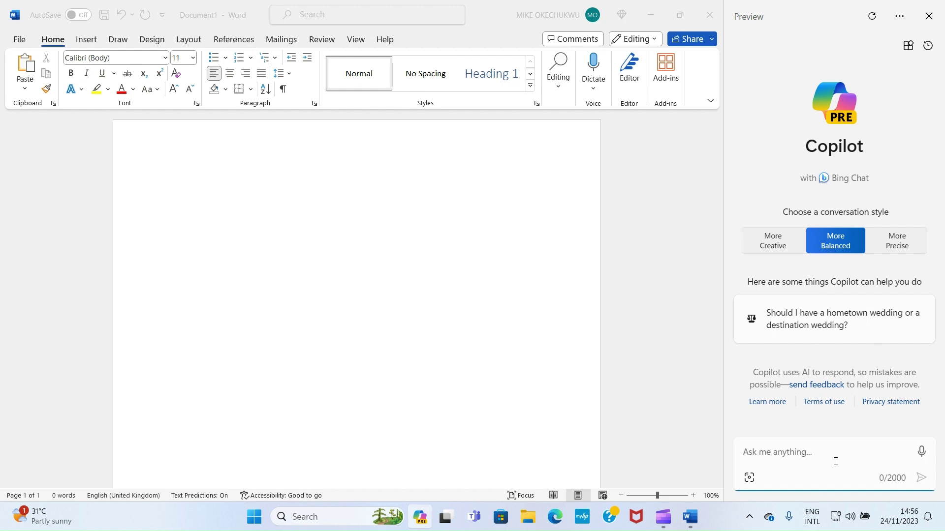
text(W)
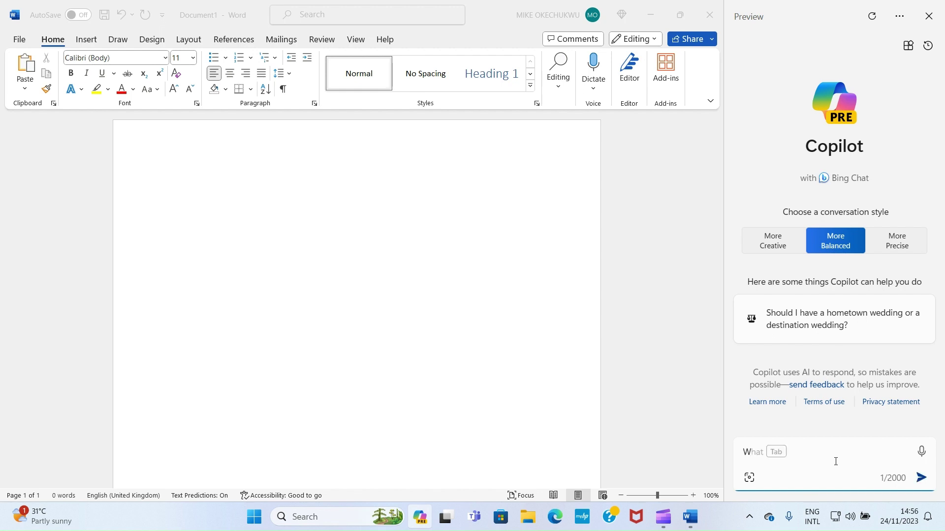
text(rite me a)
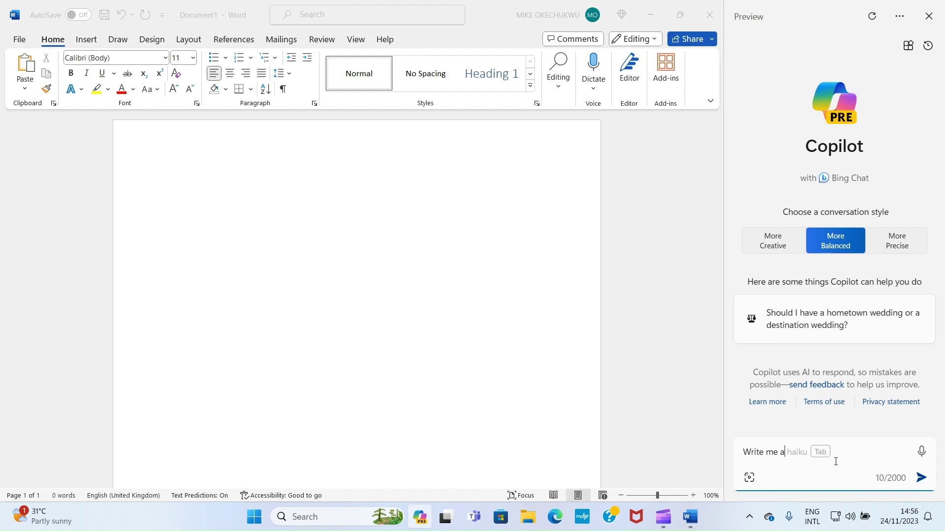
text(n applicatio)
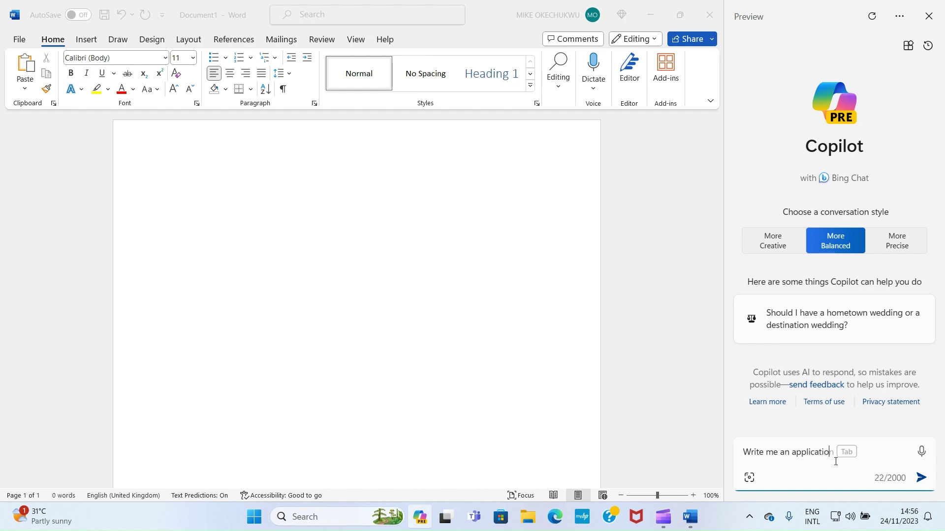
text(n letter to )
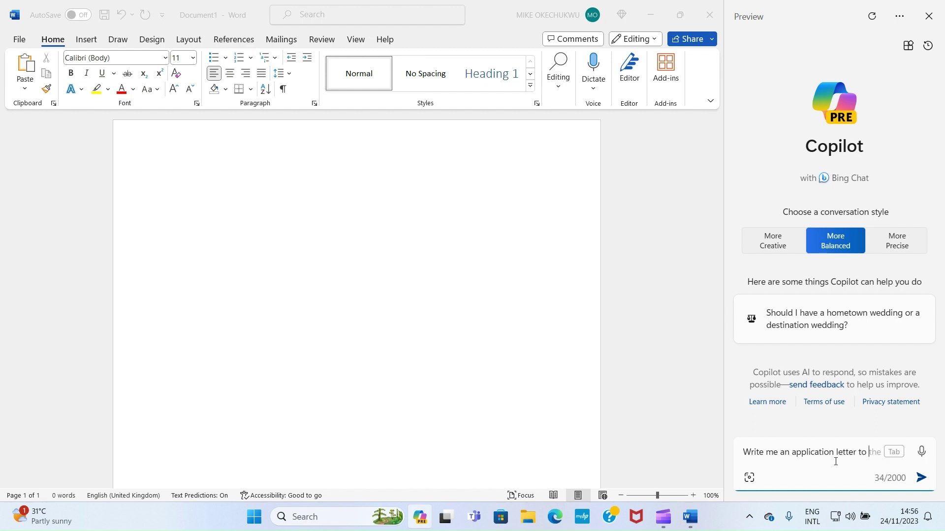
text(Am)
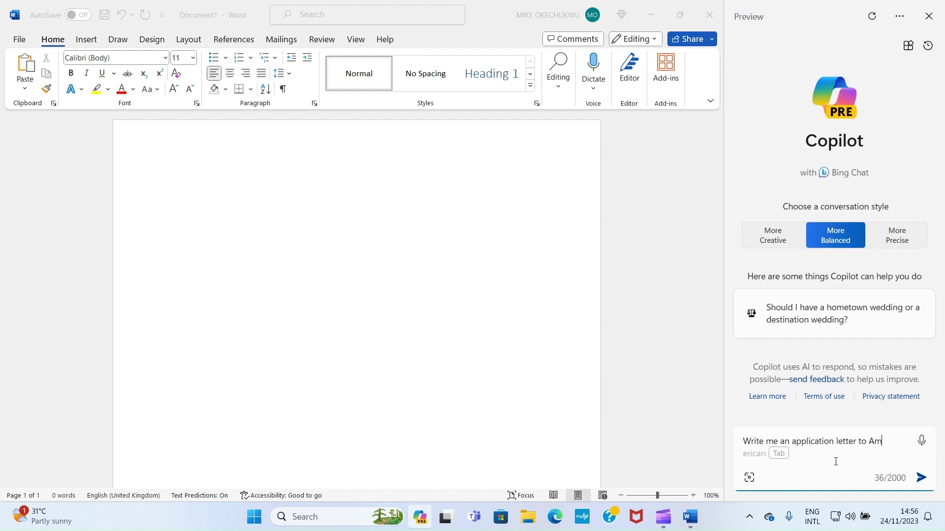
text(azon Kindle for the pos)
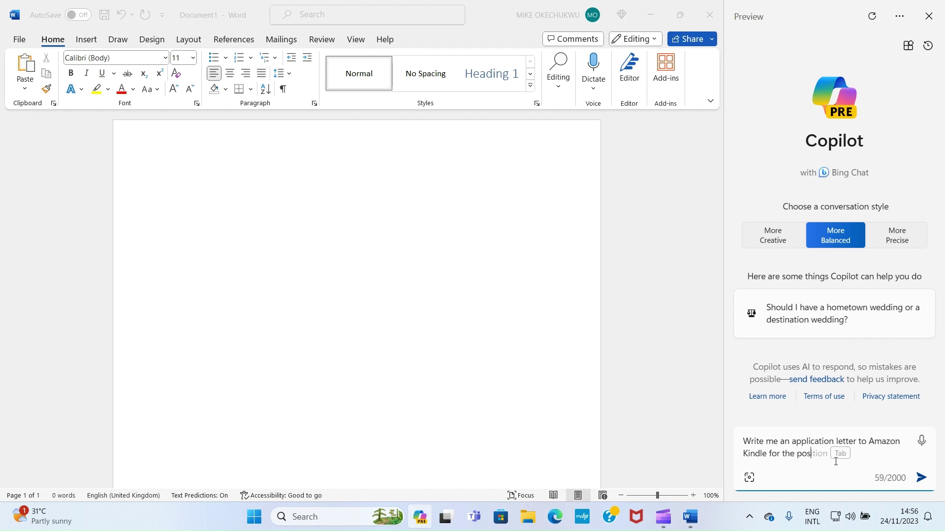
text(ition of Sales Ma)
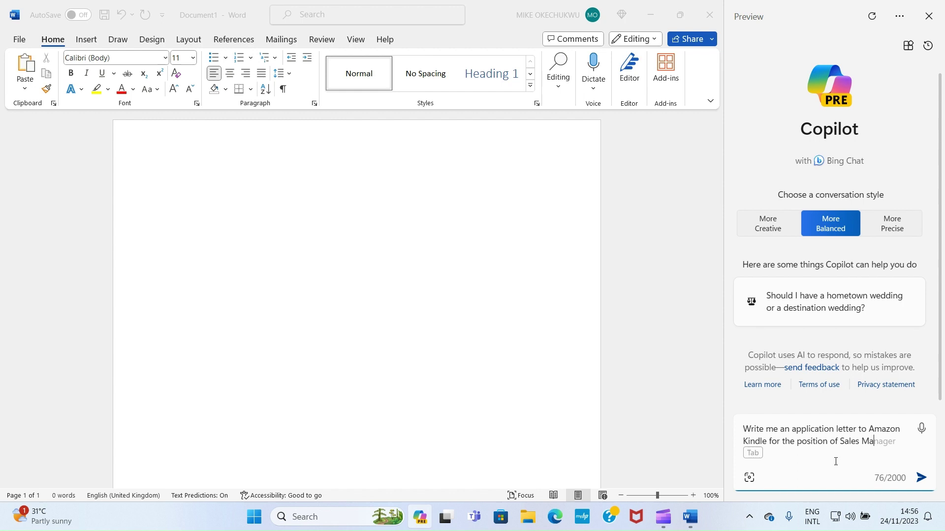
text(nager)
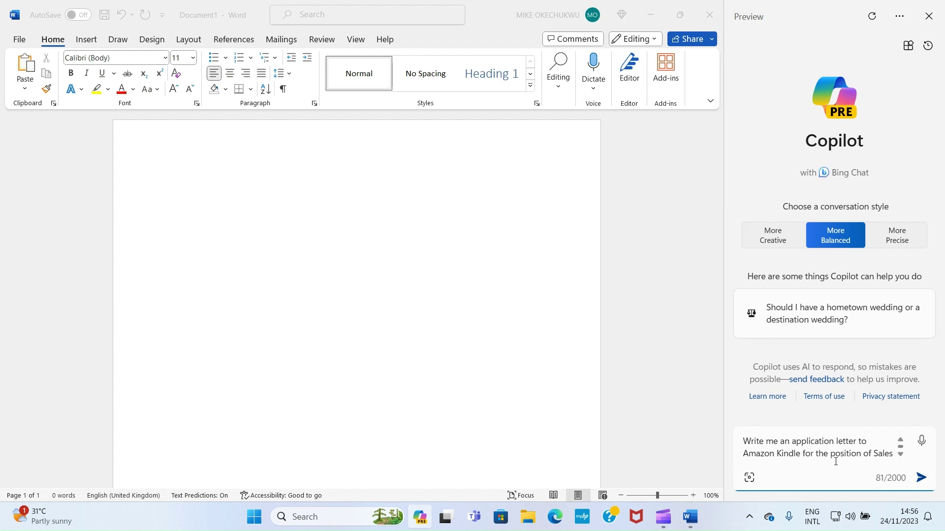
text(. )
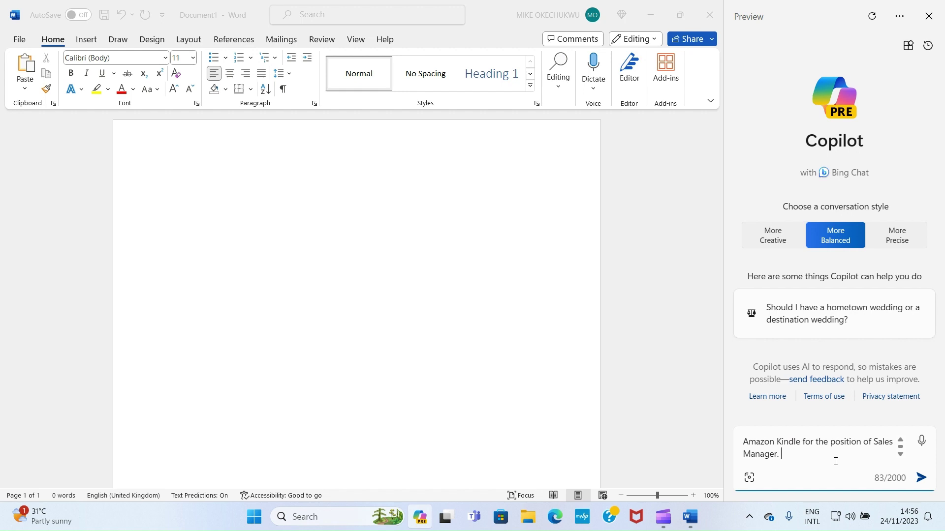
text(Hig)
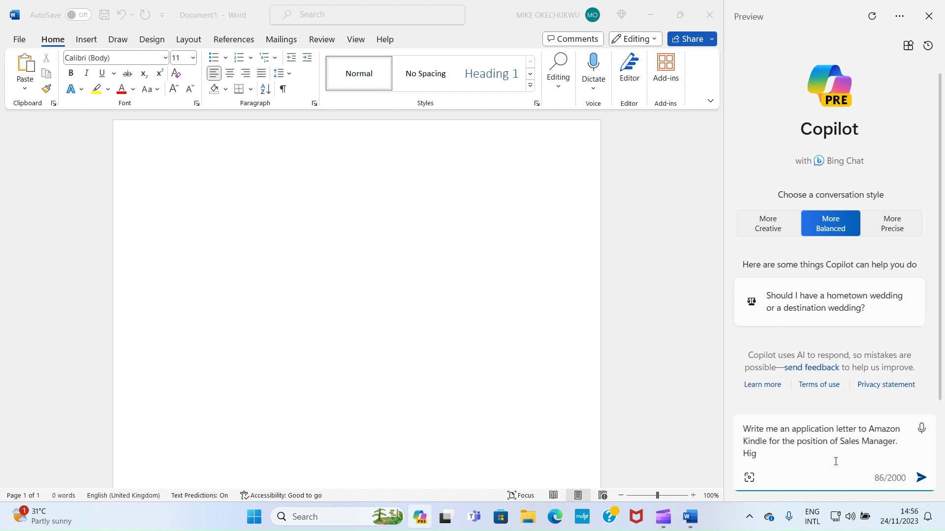
text(hlight that I have over ten)
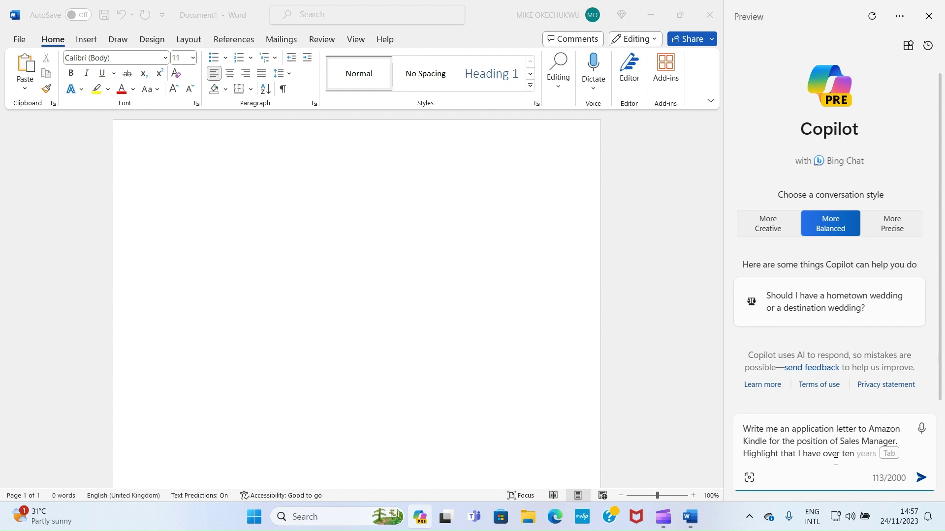
text( yr)
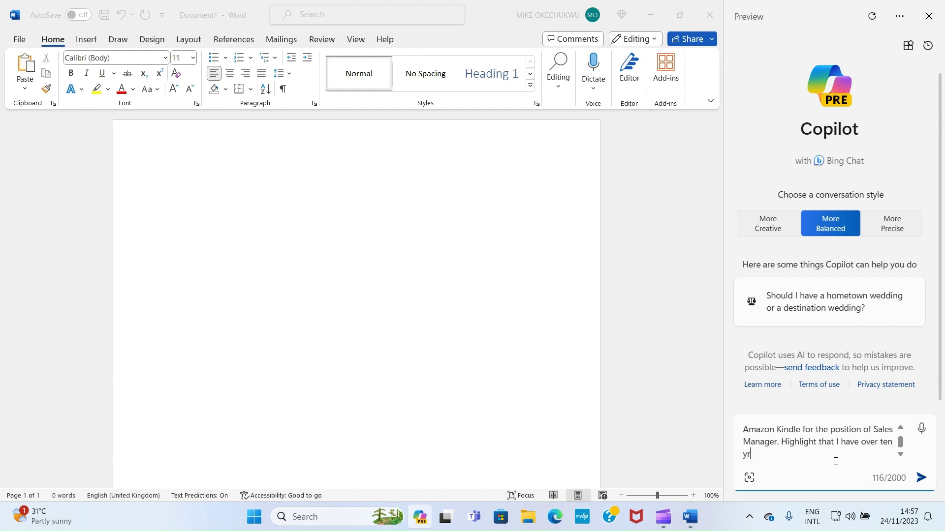
text(ears )
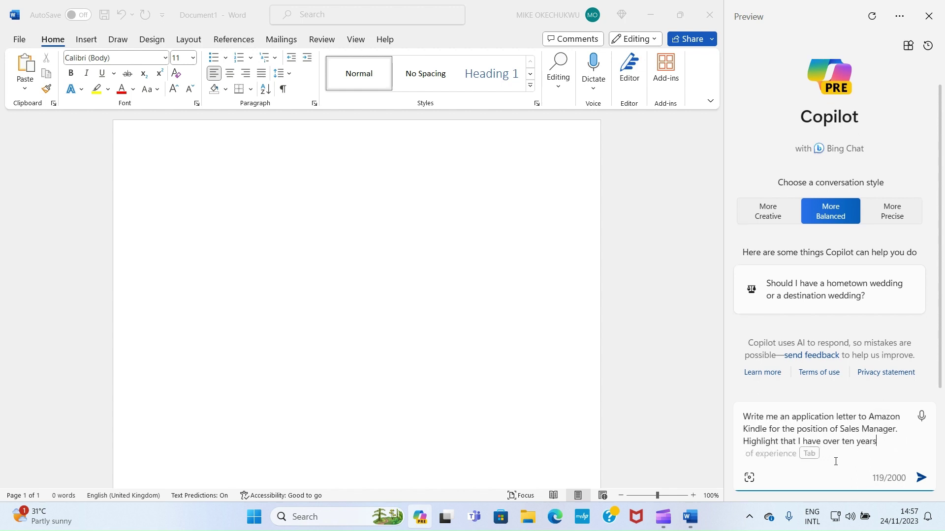
text(of)
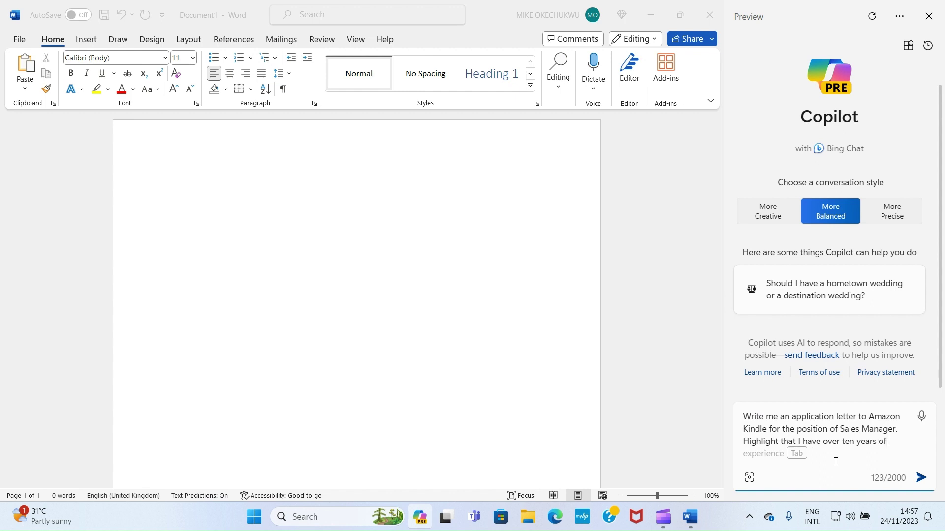
Step: Extend the prompt so the letter highlights over ten years of experience in sales management
key(Tab)
text(in sales manage)
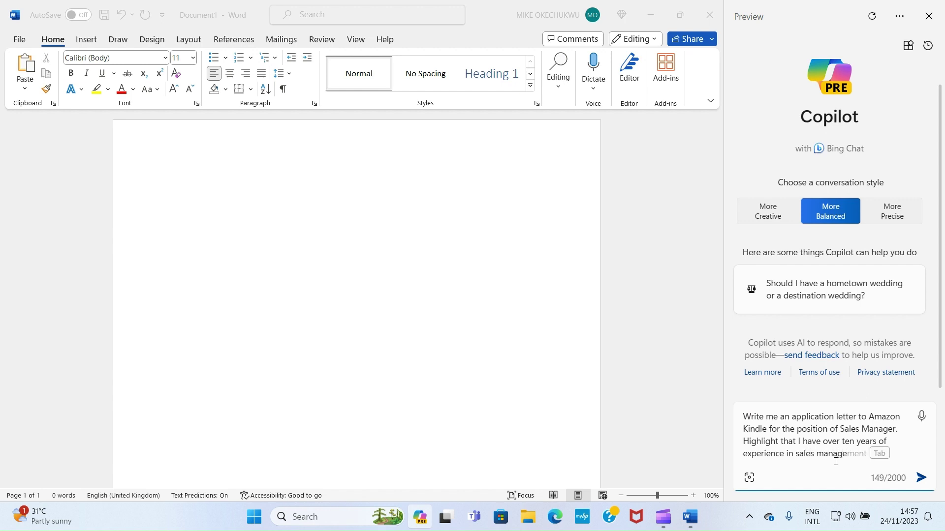
text(ment)
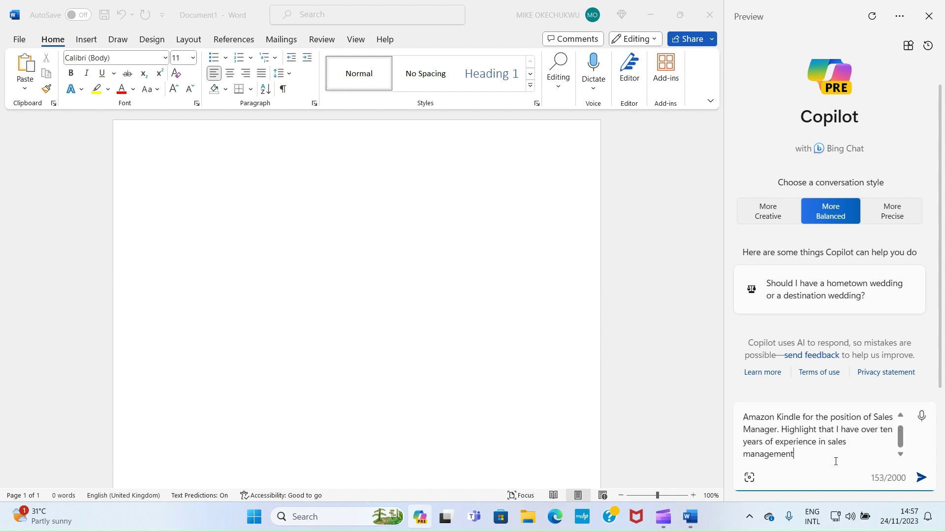
text(,)
text(.)
scroll(794, 428, up, 2)
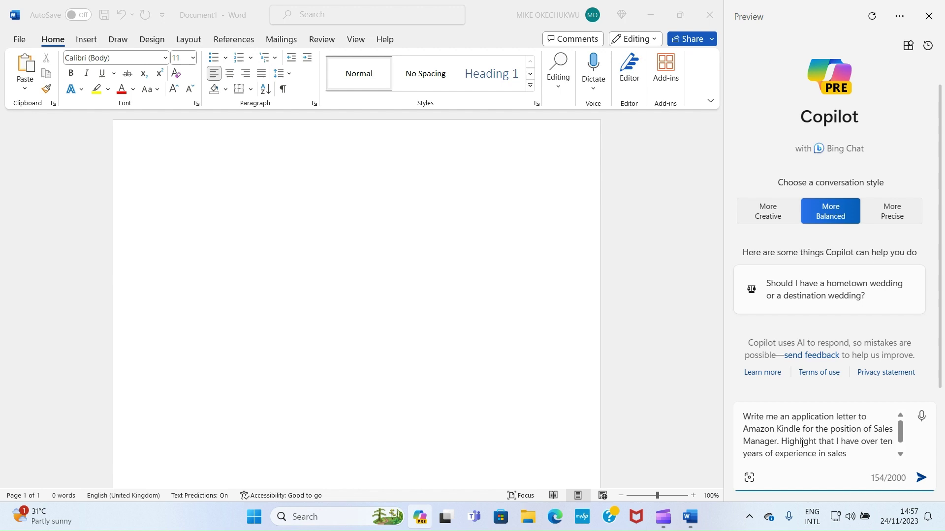
scroll(841, 433, down, 1)
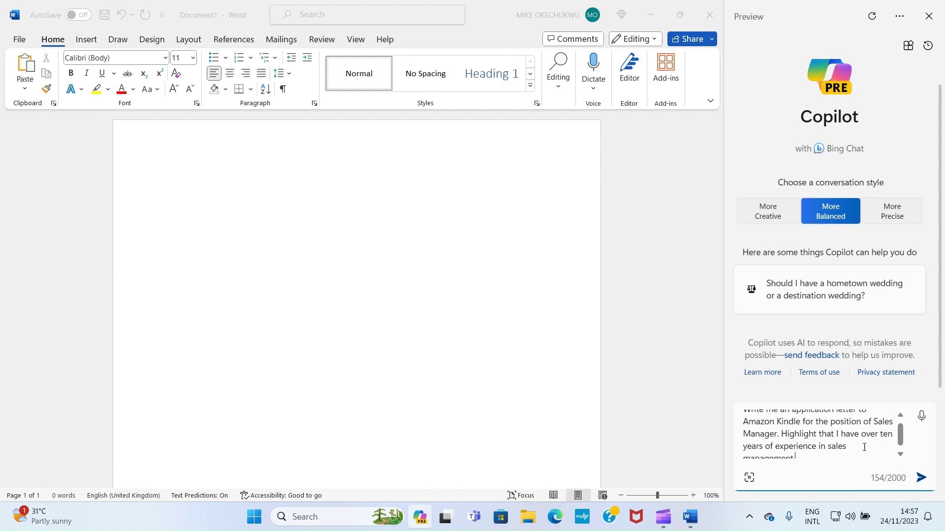
scroll(833, 455, down, 1)
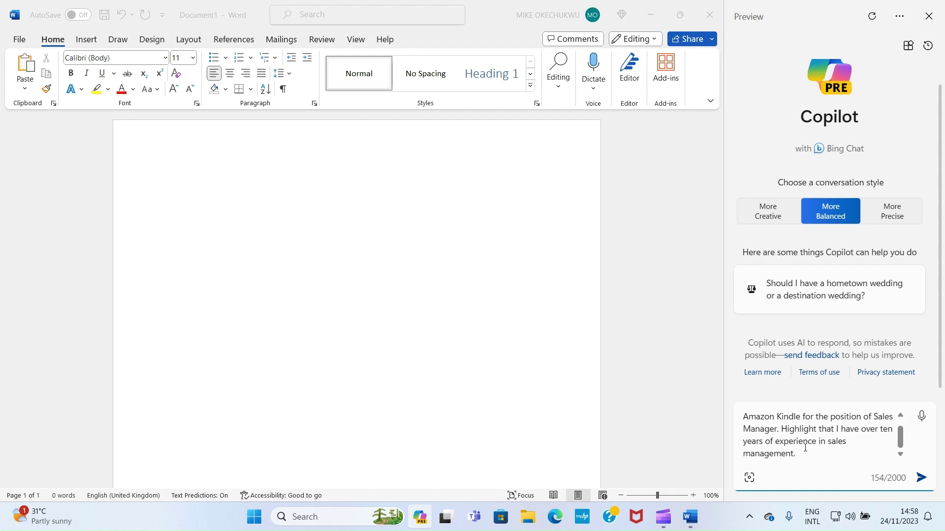
Step: Send the request and copy Copilot's 'Application for Sales Manager Position at Amazon Kindle' letter for Word
key(Return)
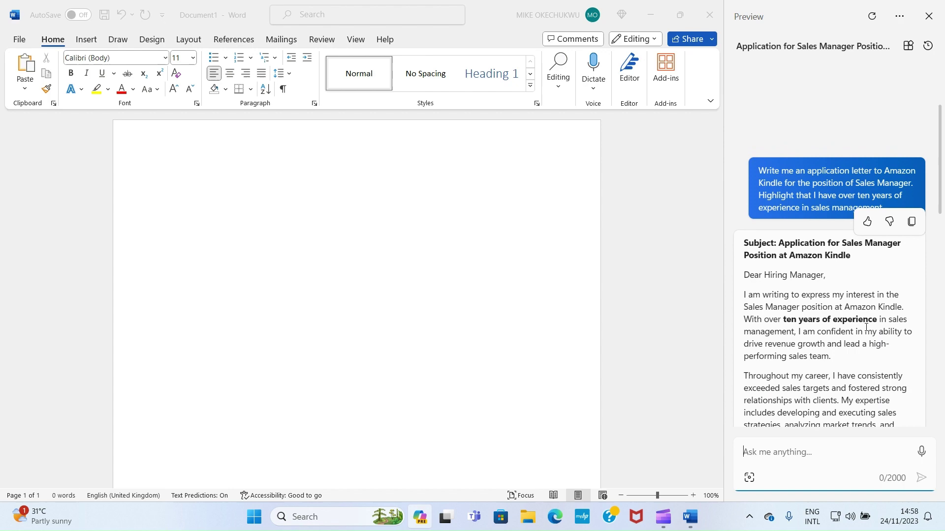
scroll(870, 305, down, 3)
scroll(869, 305, up, 3)
click(910, 222)
click(235, 160)
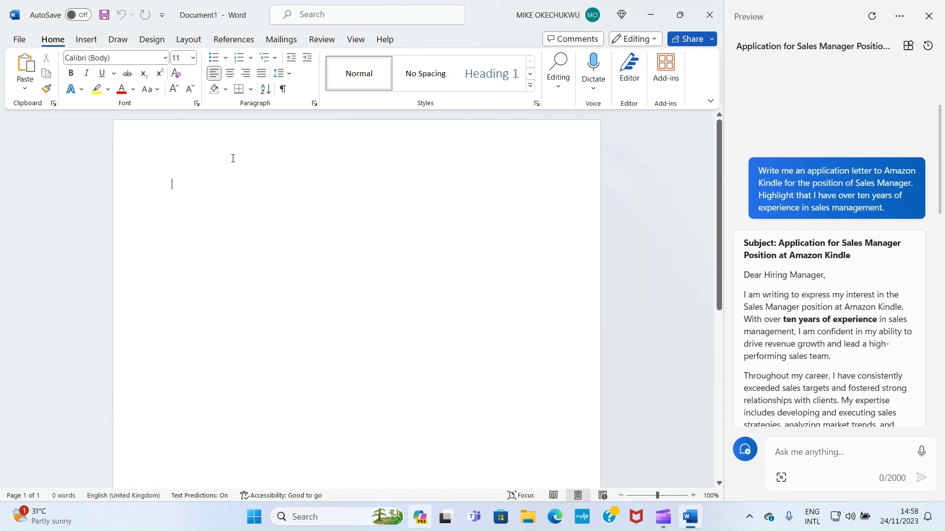
Step: Paste Copilot's letter into Document1 and look over it, including the [Your Name] placeholder
key(ctrl+v)
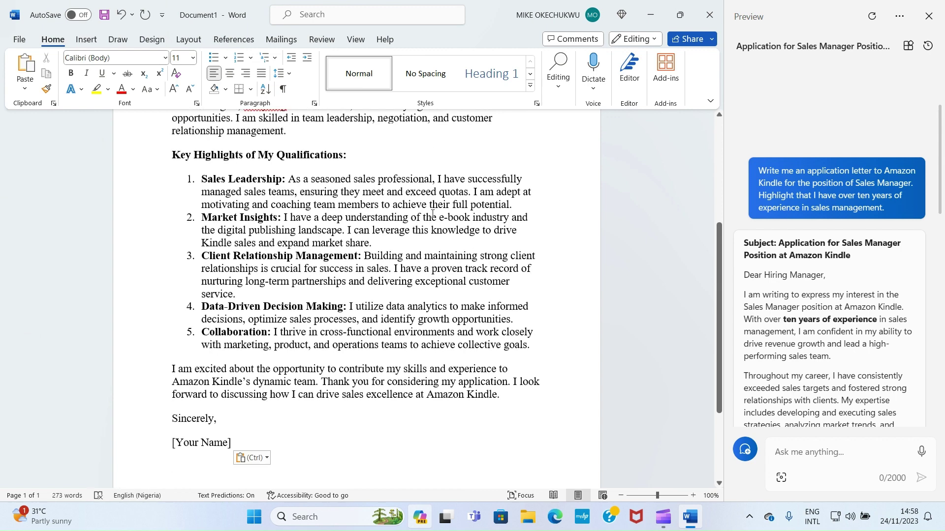
scroll(362, 232, up, 5)
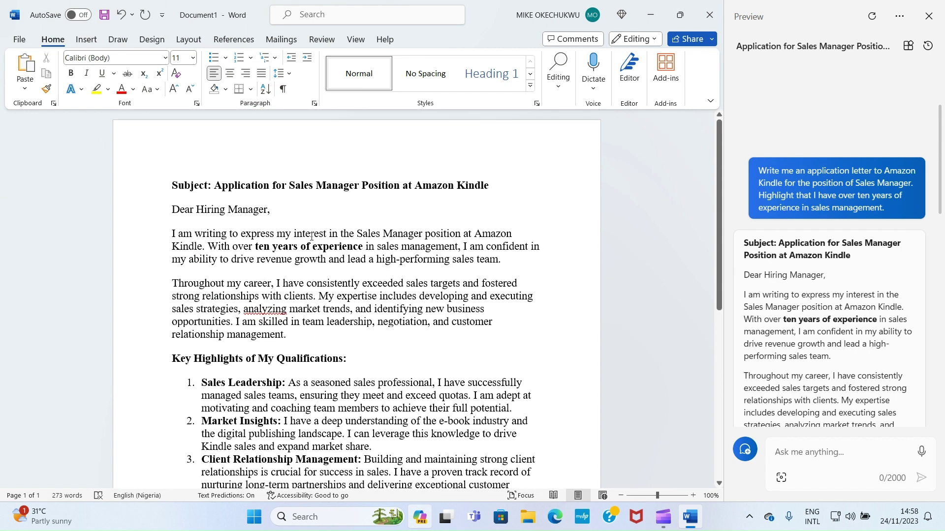
scroll(276, 300, down, 1)
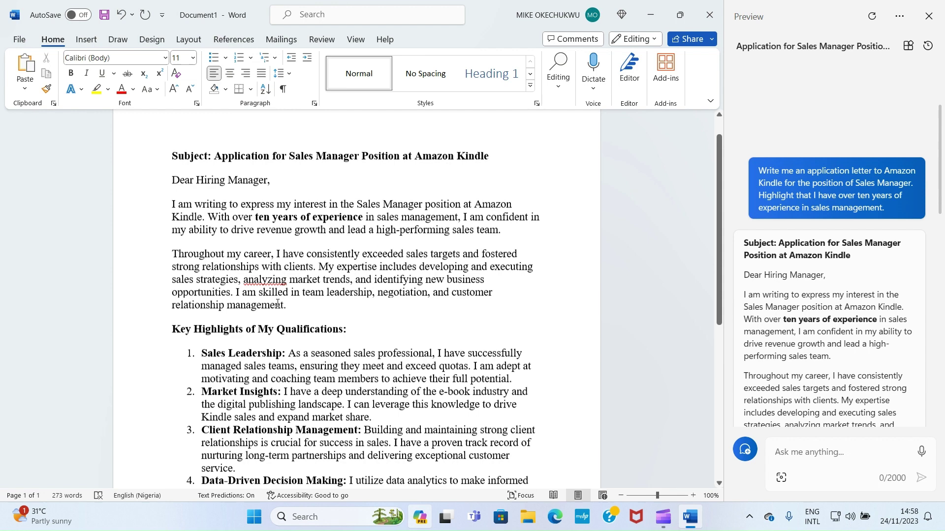
scroll(261, 317, down, 6)
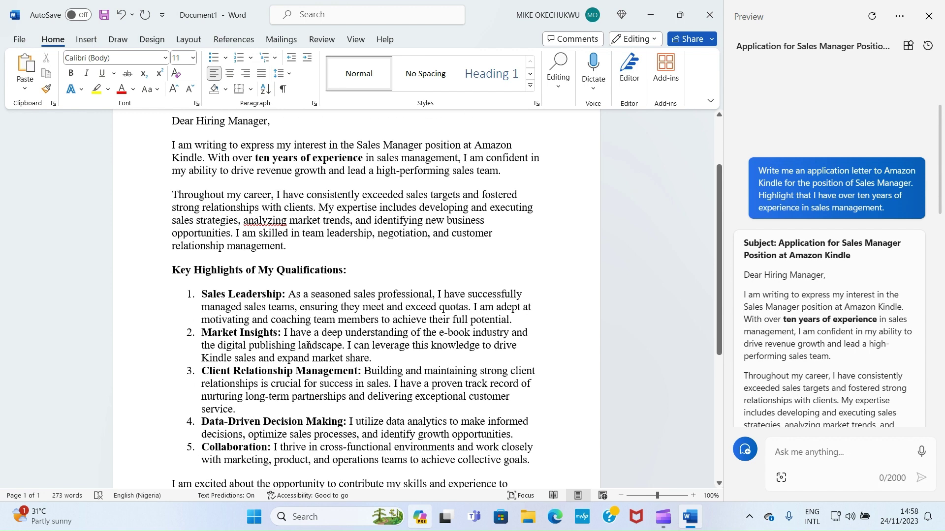
scroll(287, 349, down, 1)
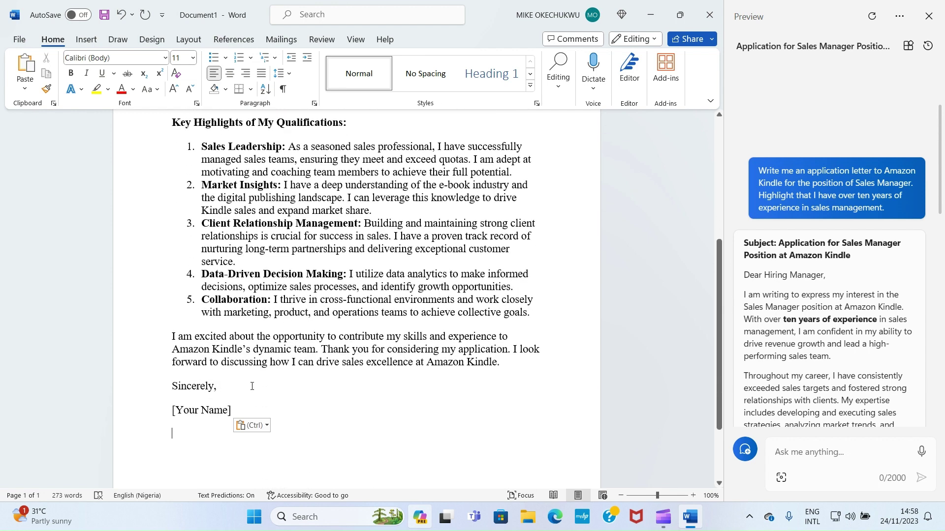
scroll(252, 387, down, 2)
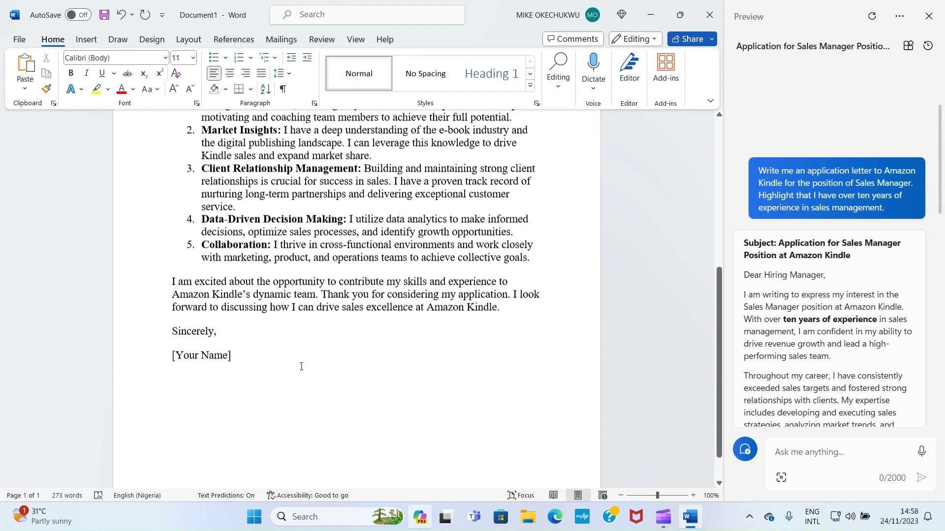
click(185, 351)
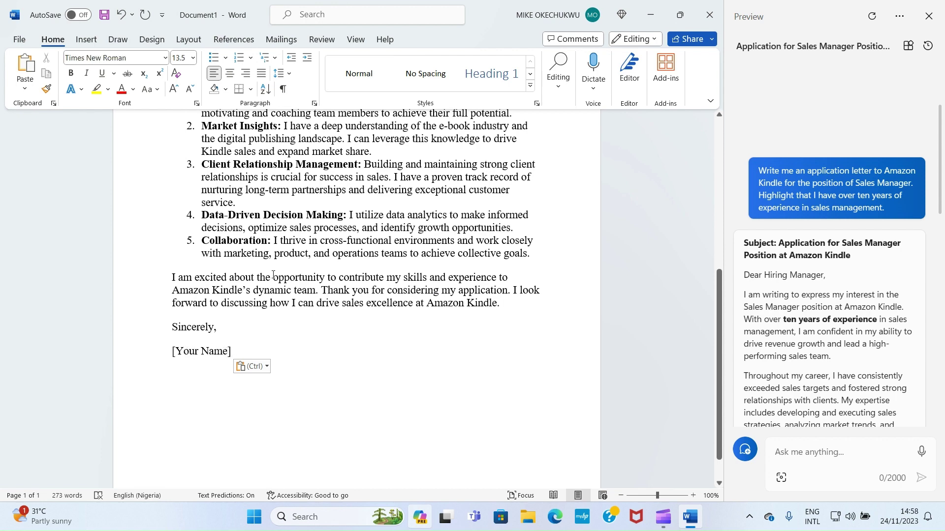
scroll(272, 266, up, 10)
scroll(271, 266, up, 1)
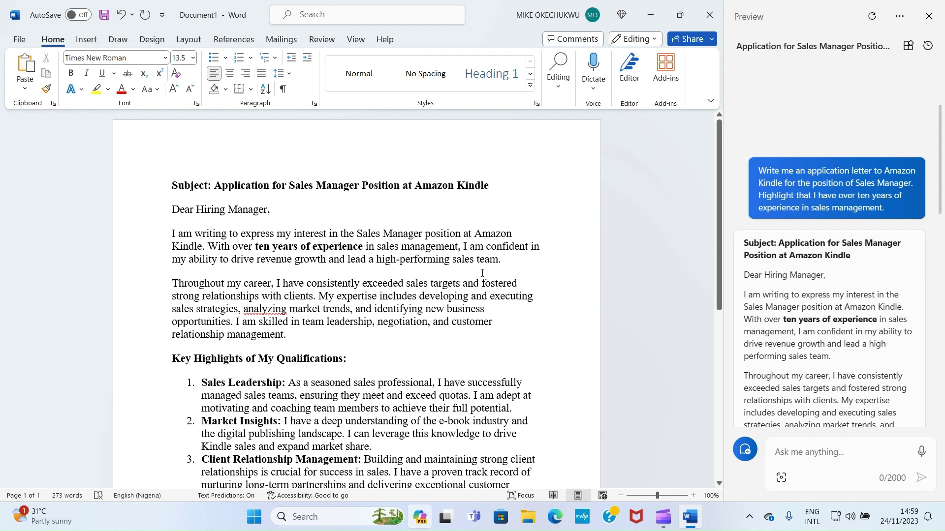
Step: Review the first paragraph and rest of the 273-word letter, then show Word's File start page
click(521, 269)
scroll(476, 266, down, 3)
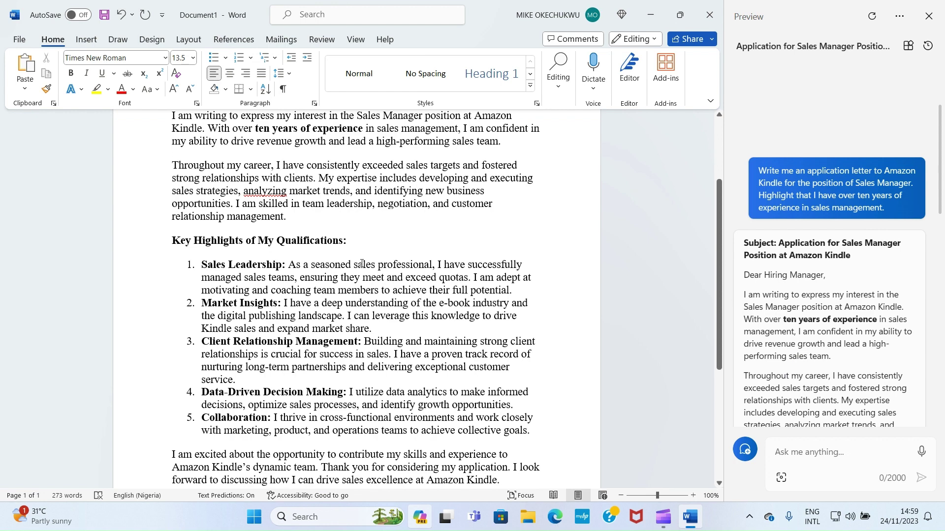
scroll(523, 297, down, 1)
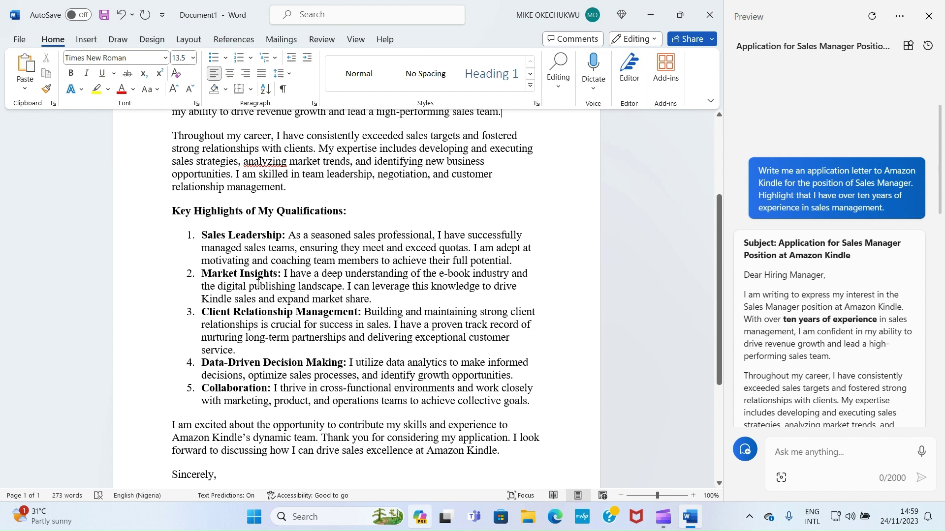
scroll(255, 282, up, 4)
scroll(243, 289, down, 10)
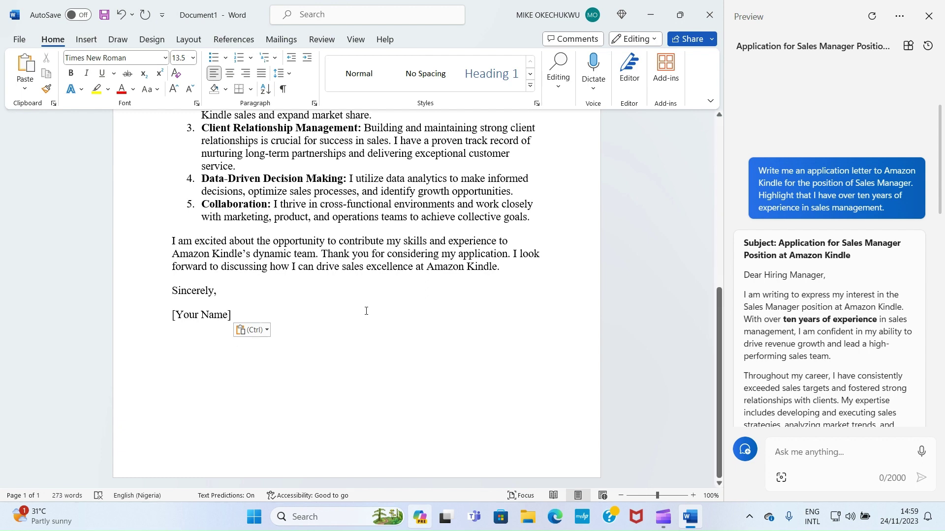
click(19, 39)
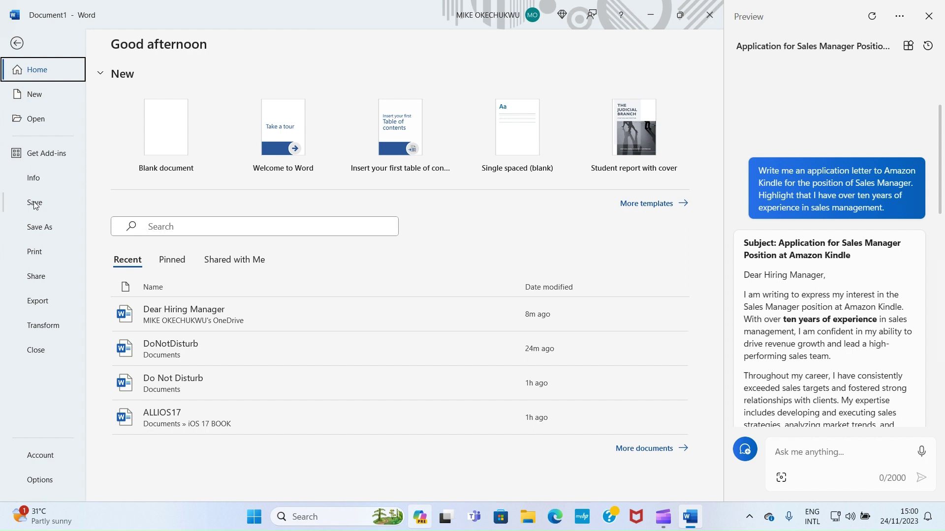
Step: Create blank Document2 from New and refresh Copilot to an empty conversation
click(33, 98)
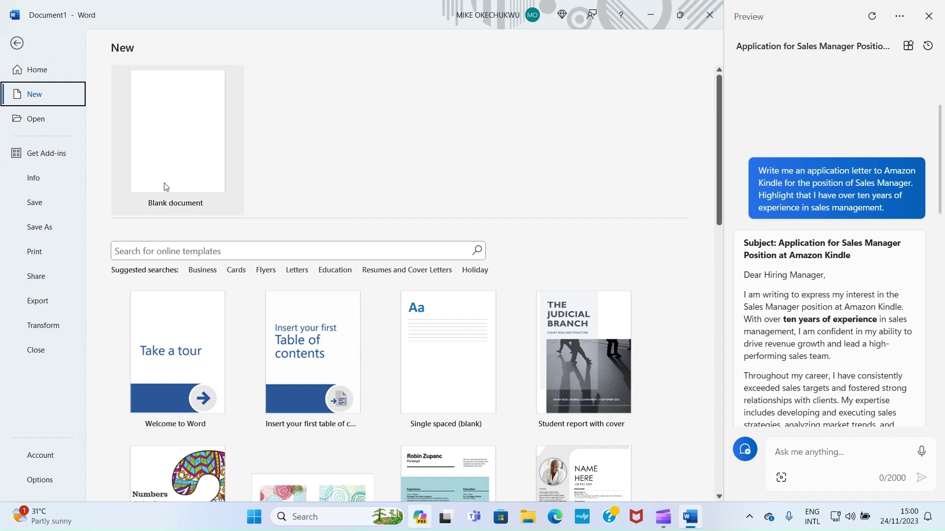
click(165, 184)
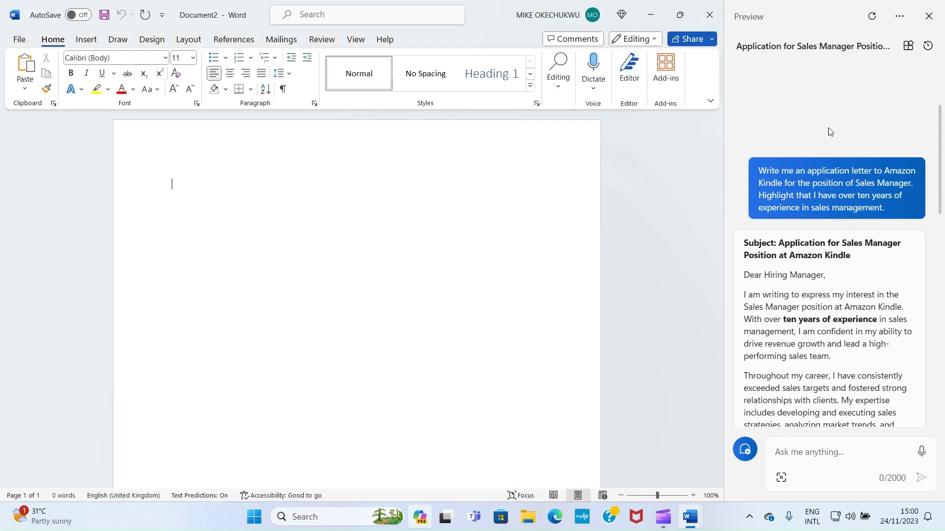
click(927, 46)
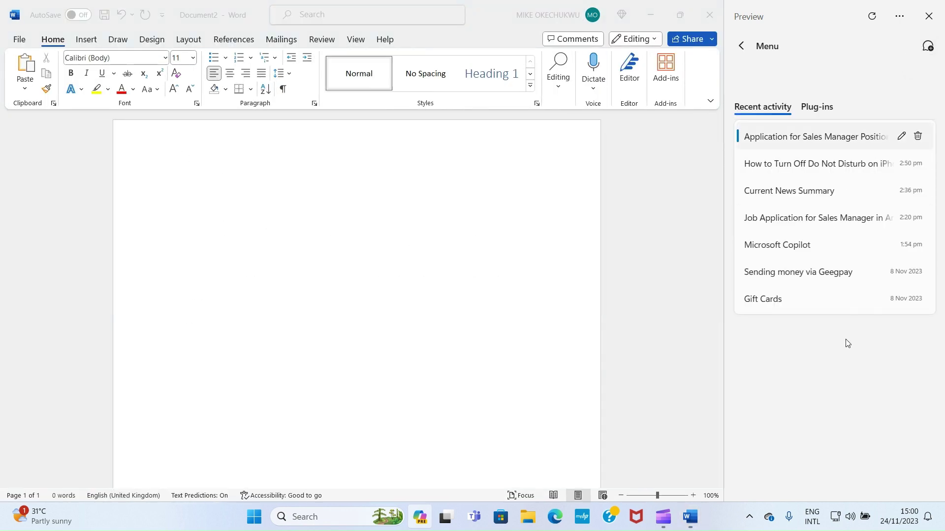
click(896, 16)
click(862, 37)
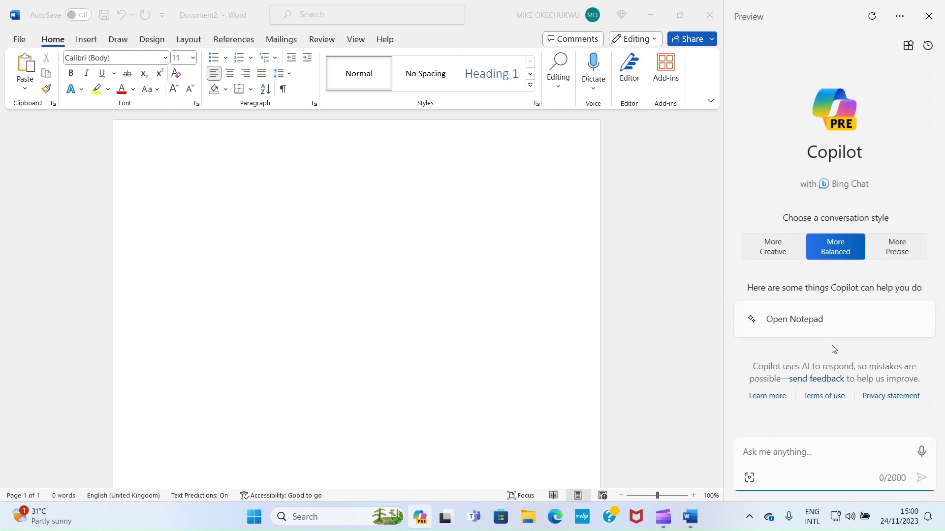
Step: Ask Copilot 'Write me an article on how to enable do not disturb on iPhone.' and review the reply
text(Write me an article on how )
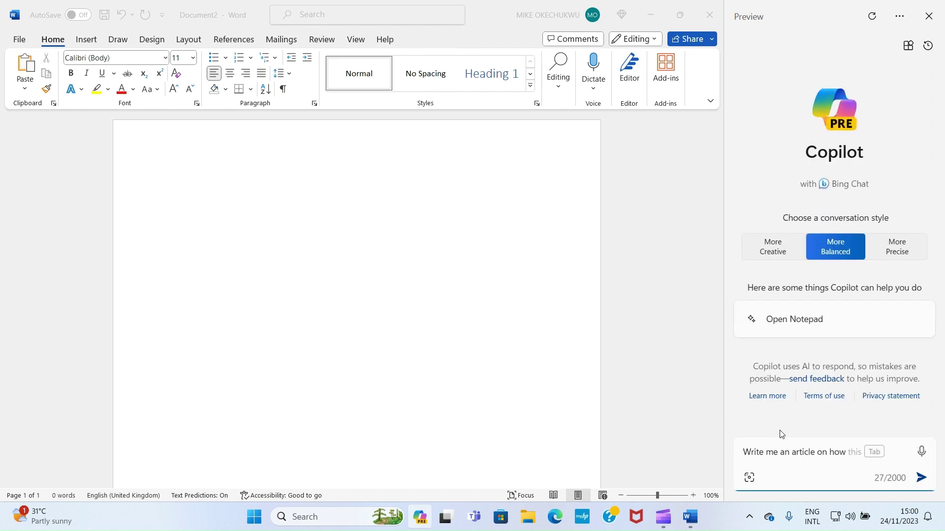
text(to )
text(enable do not disturb on iPh)
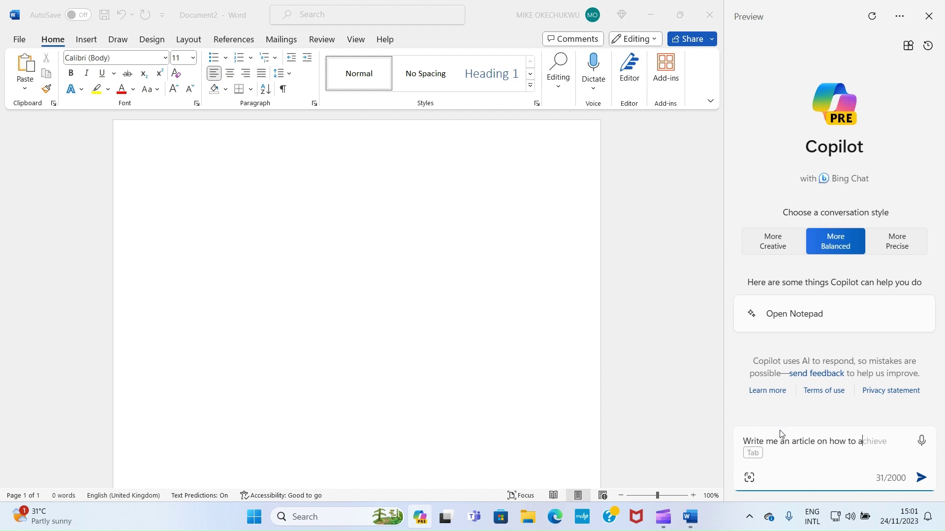
text(one.)
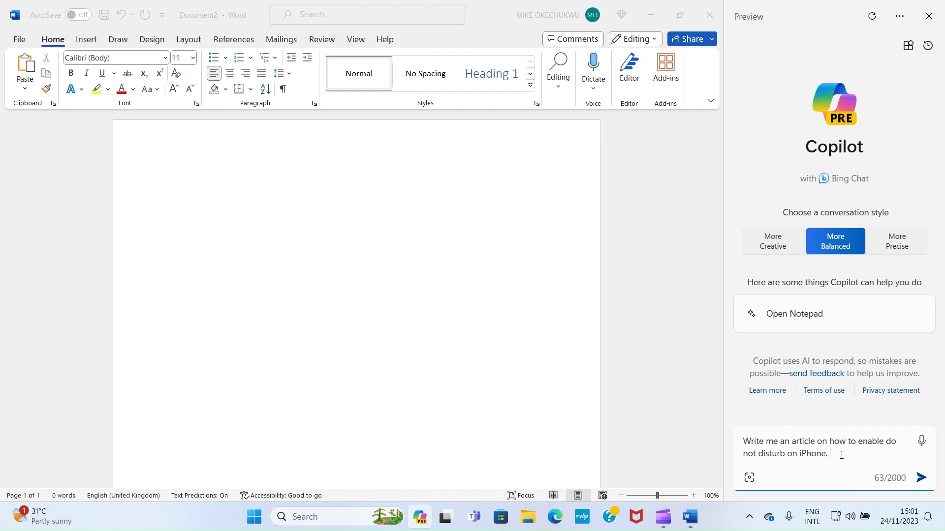
key(Return)
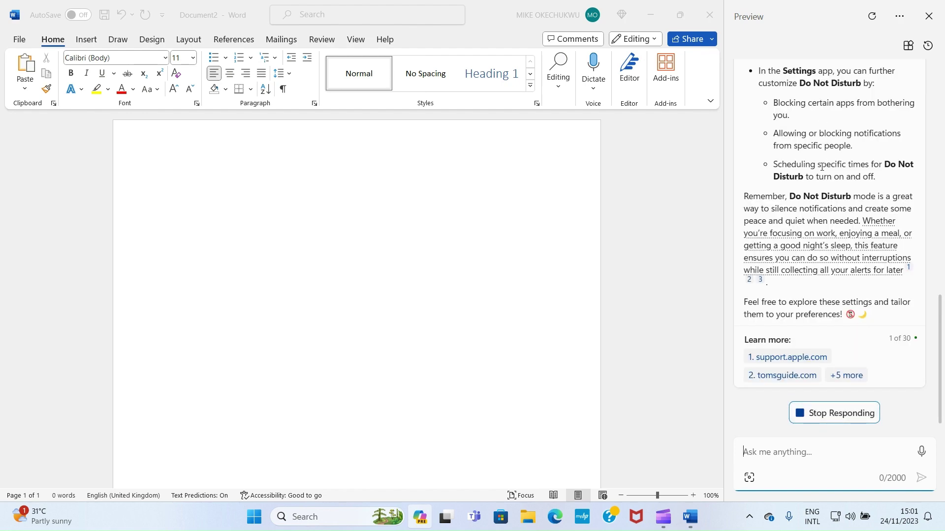
scroll(822, 168, up, 4)
scroll(815, 173, up, 4)
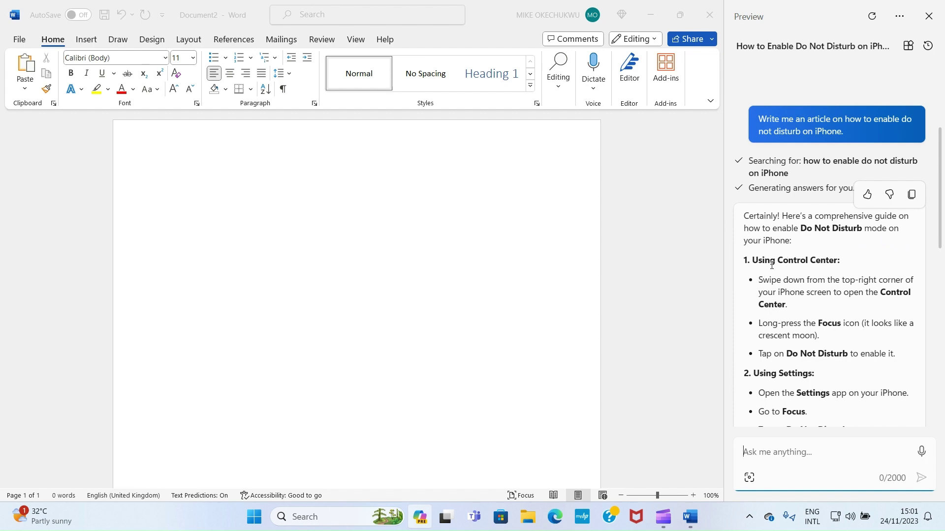
scroll(805, 311, down, 8)
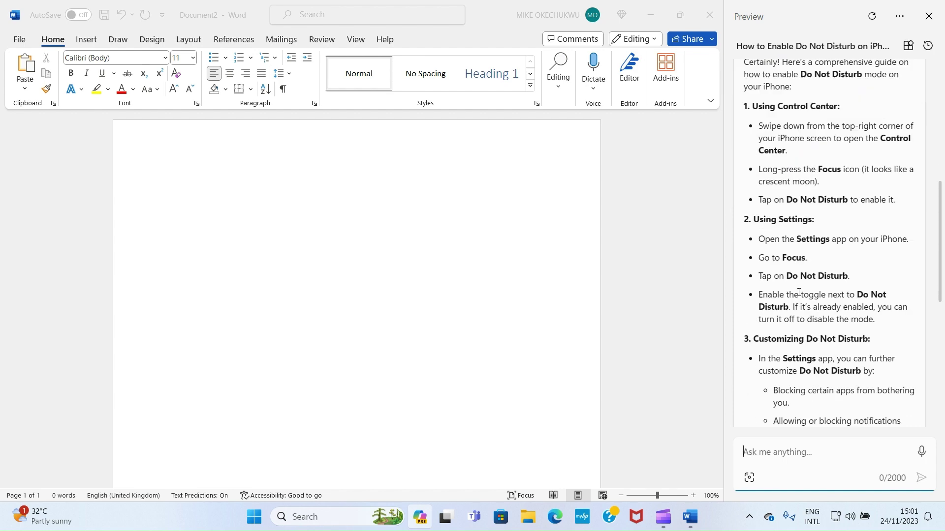
scroll(775, 266, down, 2)
scroll(782, 231, up, 10)
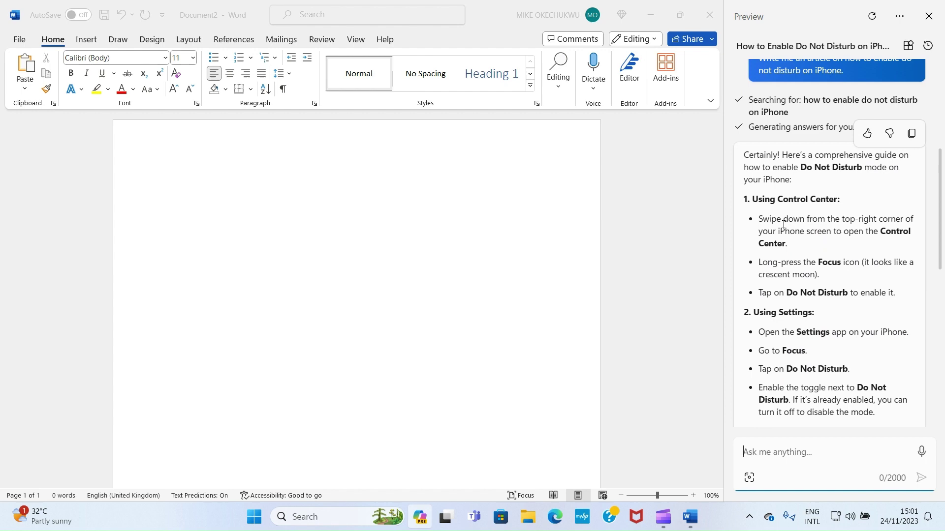
scroll(788, 224, down, 1)
scroll(788, 225, up, 4)
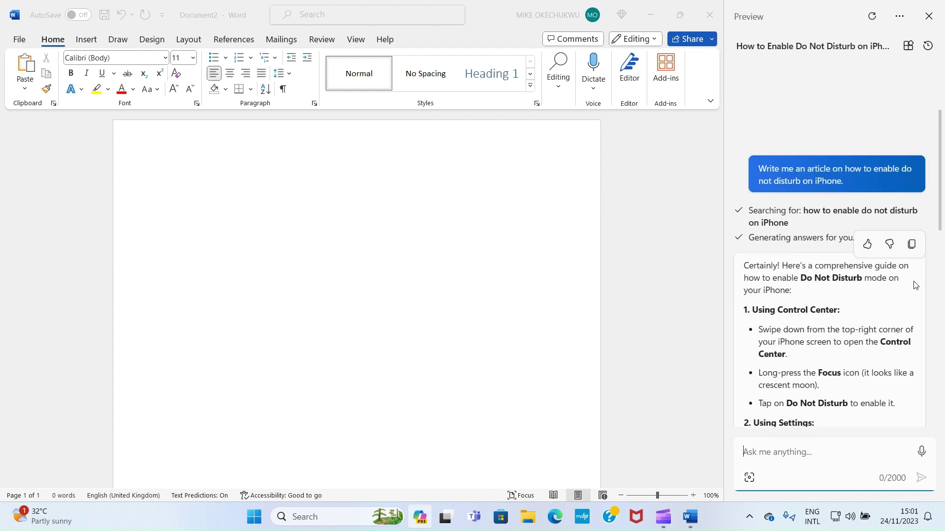
Step: Copy Copilot's Do Not Disturb guide and paste it at the top of Document2, giving 201 words
click(911, 244)
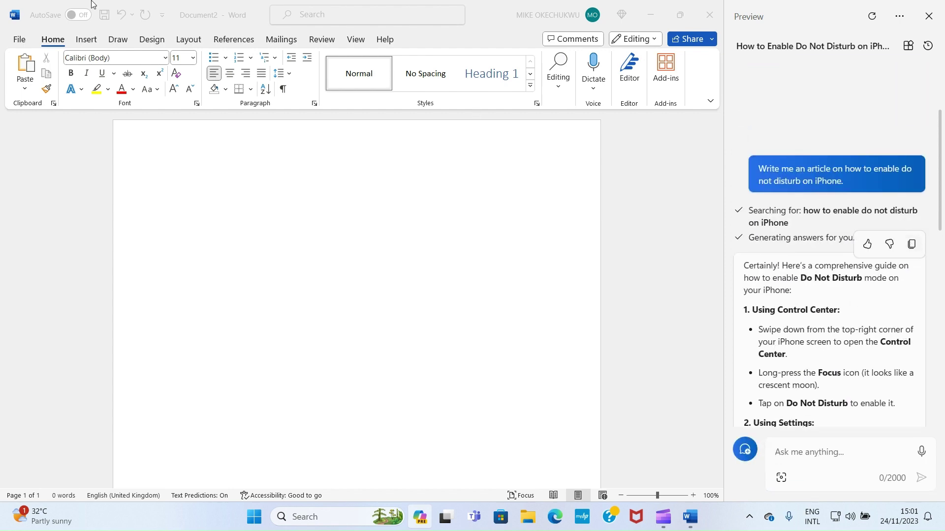
click(161, 172)
key(ctrl+v)
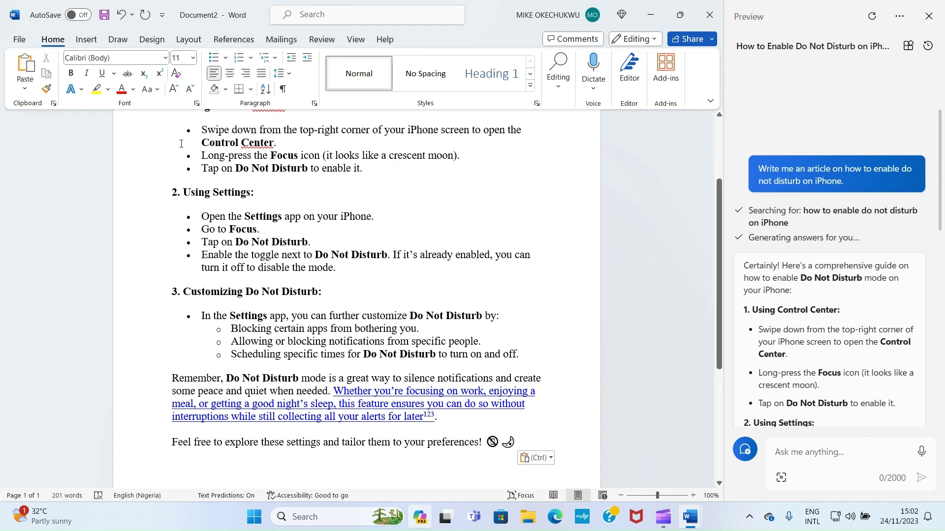
scroll(295, 240, up, 4)
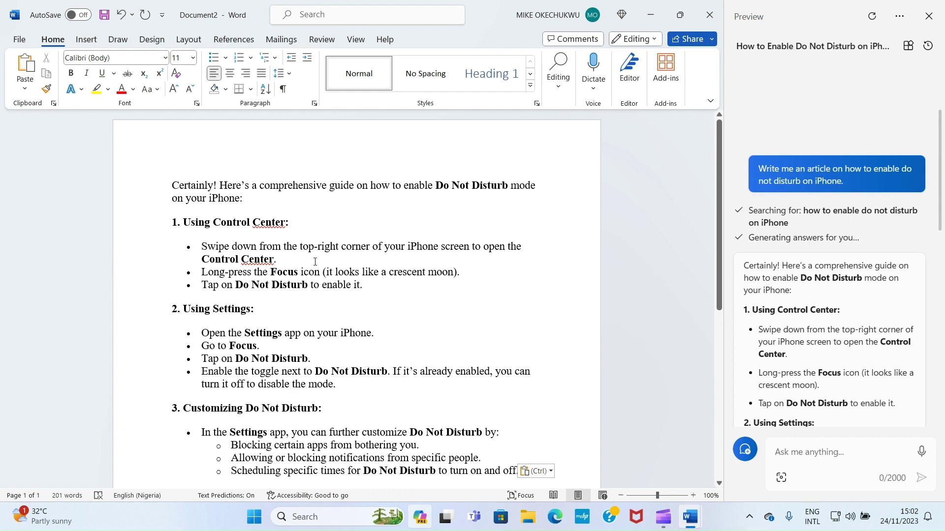
scroll(379, 275, down, 9)
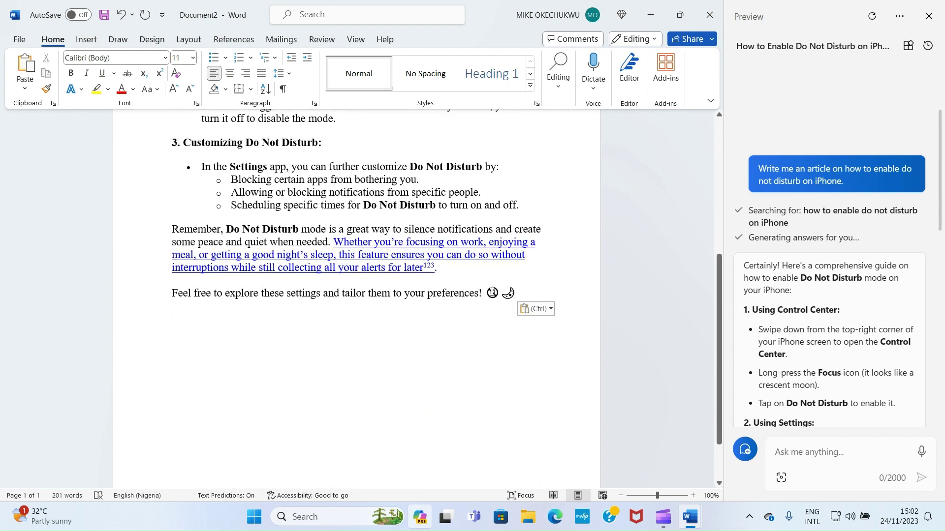
click(822, 452)
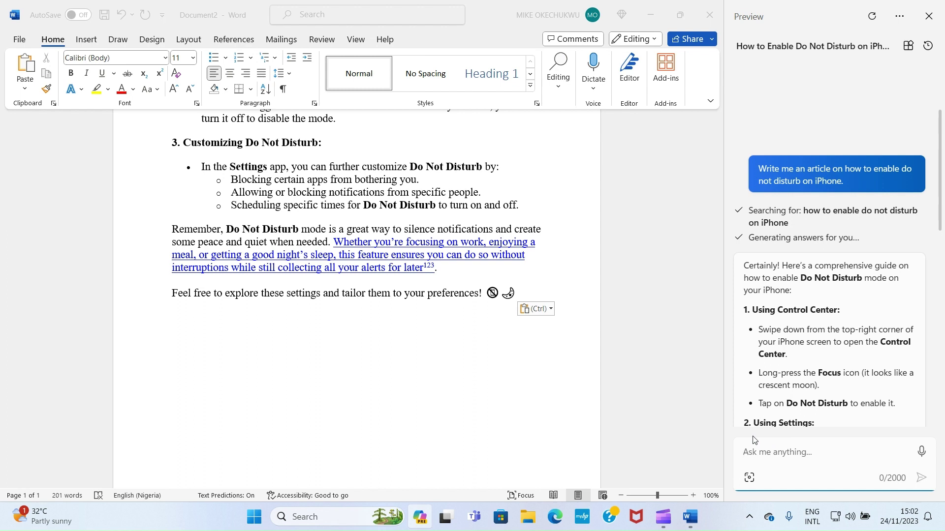
Step: Ask Copilot to 'Summarize in three sentences' for the Do Not Disturb article
text(Summa)
key(Tab)
text(in three sente)
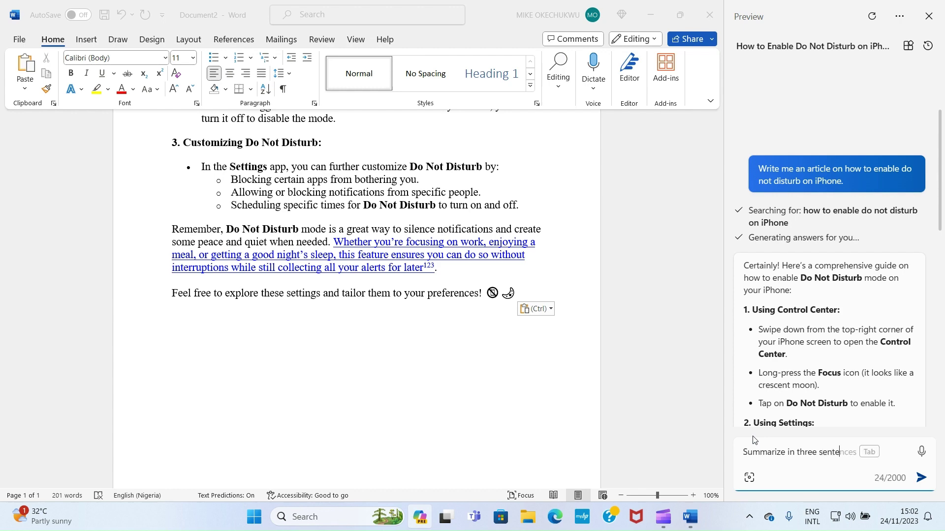
text(nces)
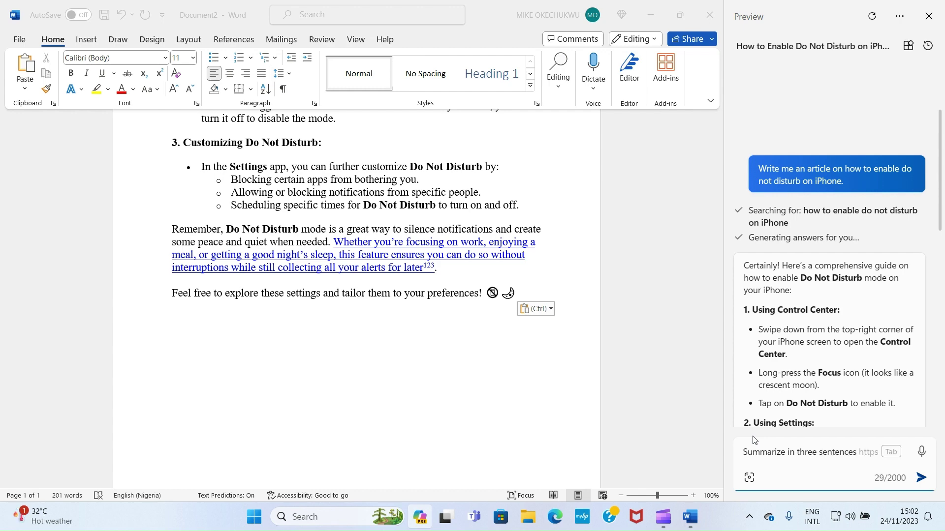
key(Return)
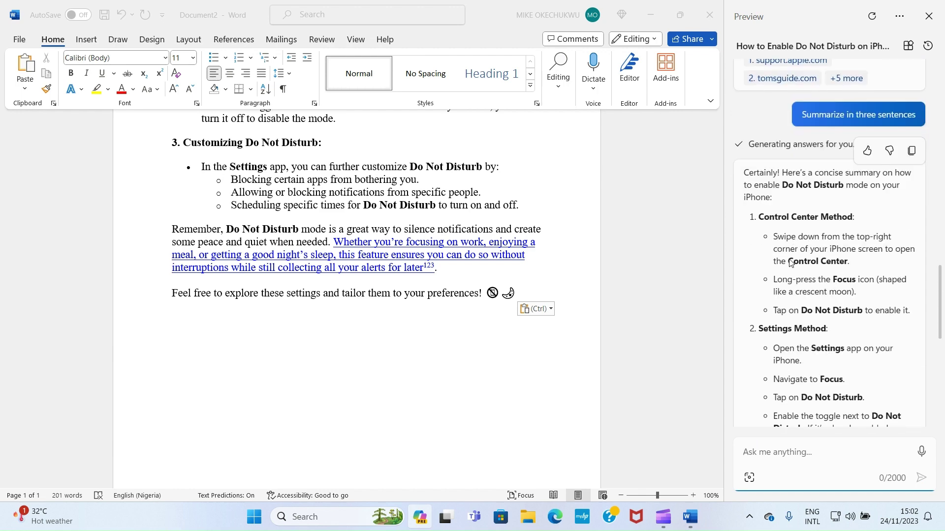
Step: Resend the summary request, copy Copilot's three-sentence reply, and put the cursor on the last empty line
scroll(790, 262, down, 10)
scroll(792, 260, up, 12)
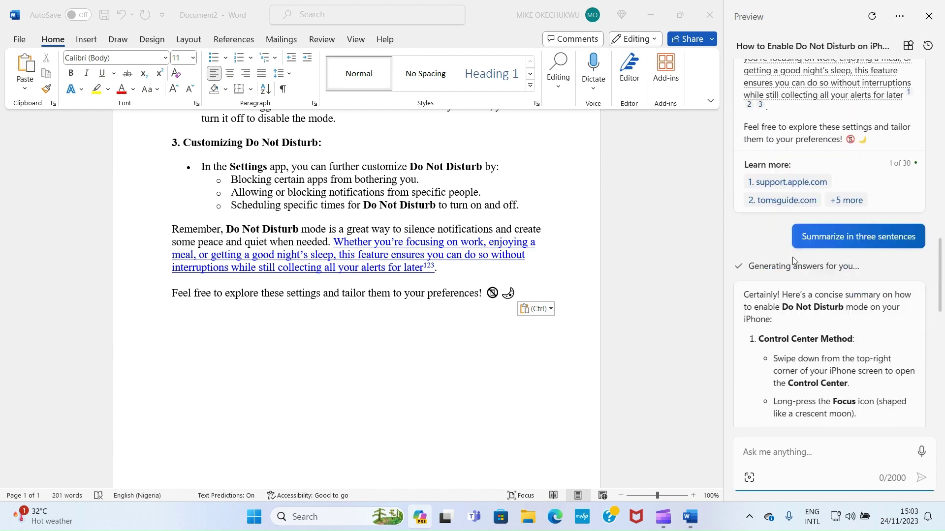
scroll(792, 257, down, 5)
scroll(819, 209, down, 1)
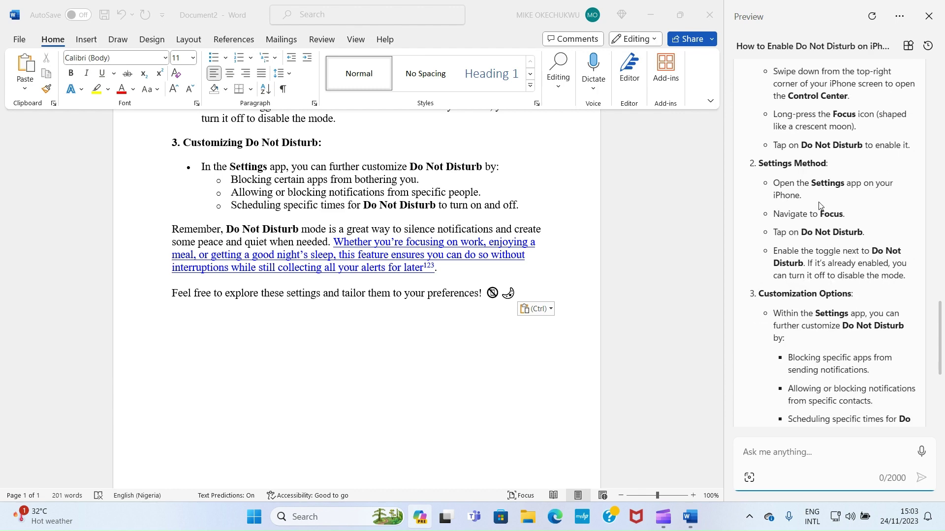
scroll(819, 199, down, 4)
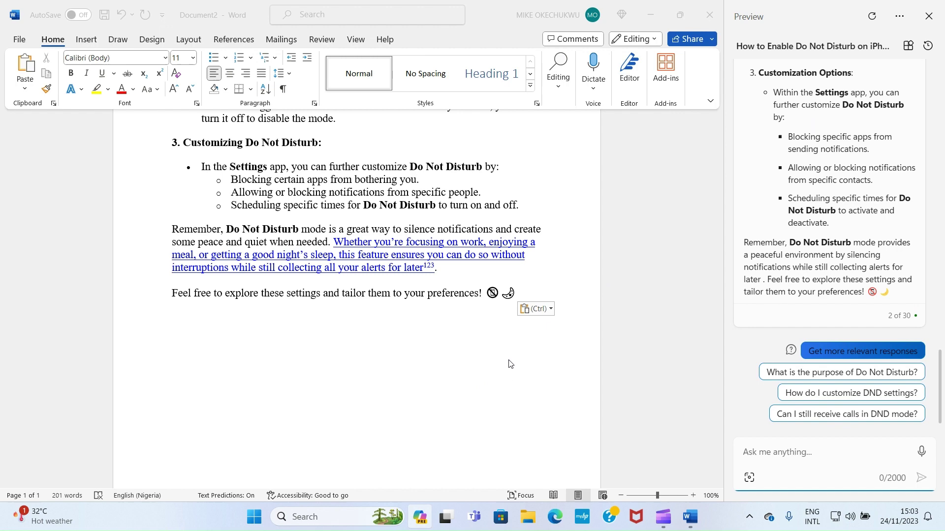
click(863, 351)
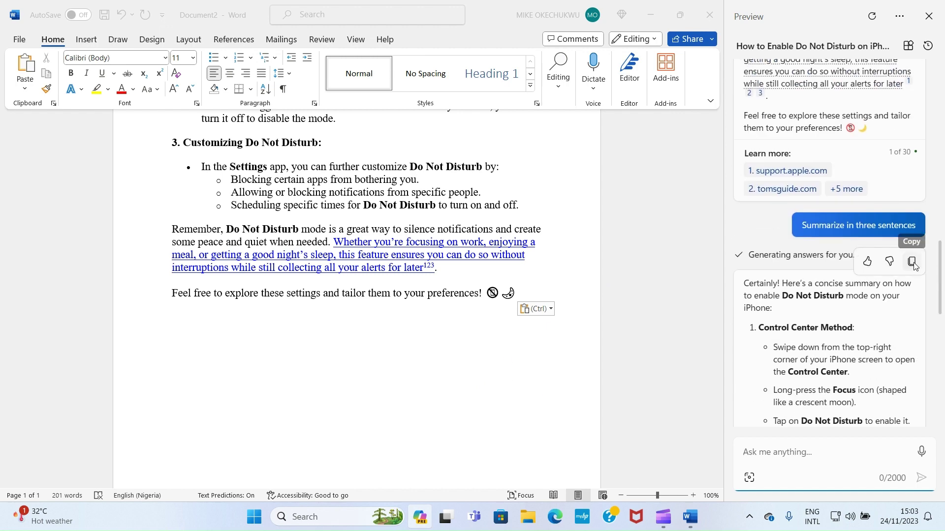
click(911, 263)
click(181, 351)
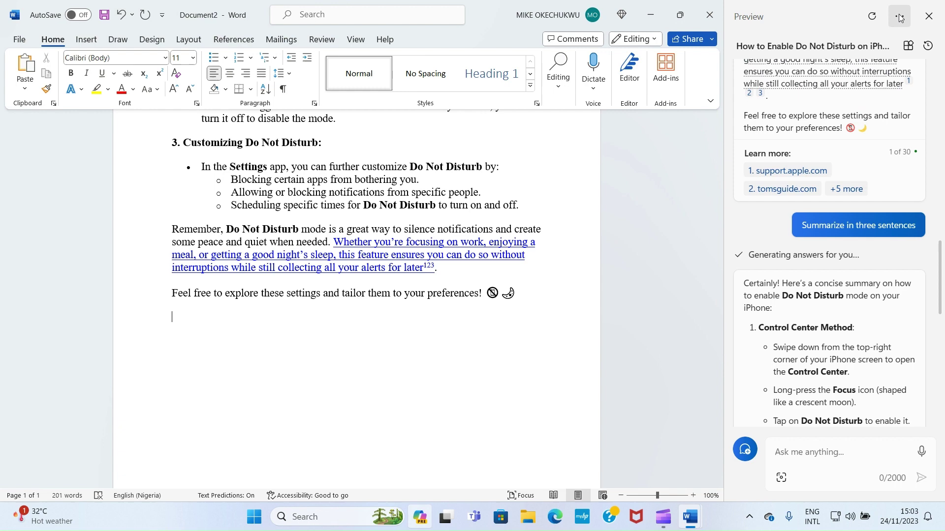
Step: Minimize the Do Not Disturb and Kindle letter documents and close the Copilot pane
click(651, 16)
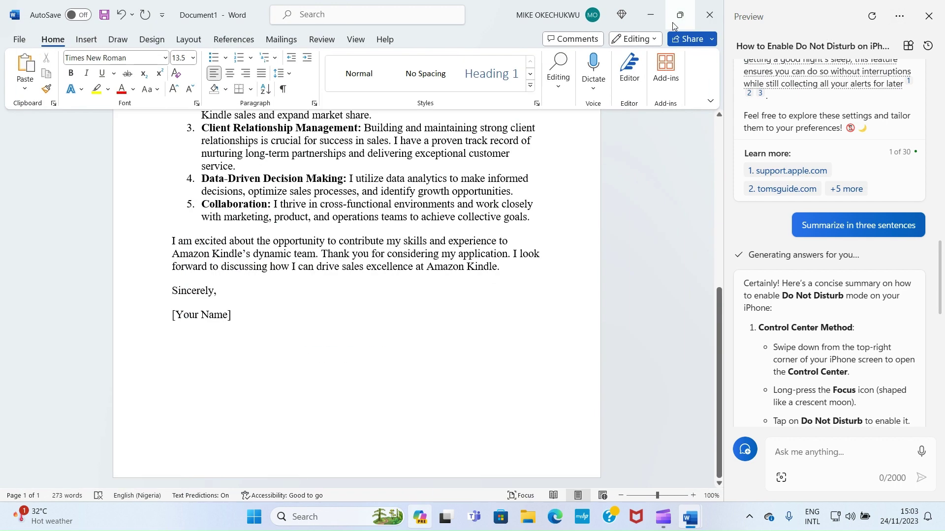
click(650, 16)
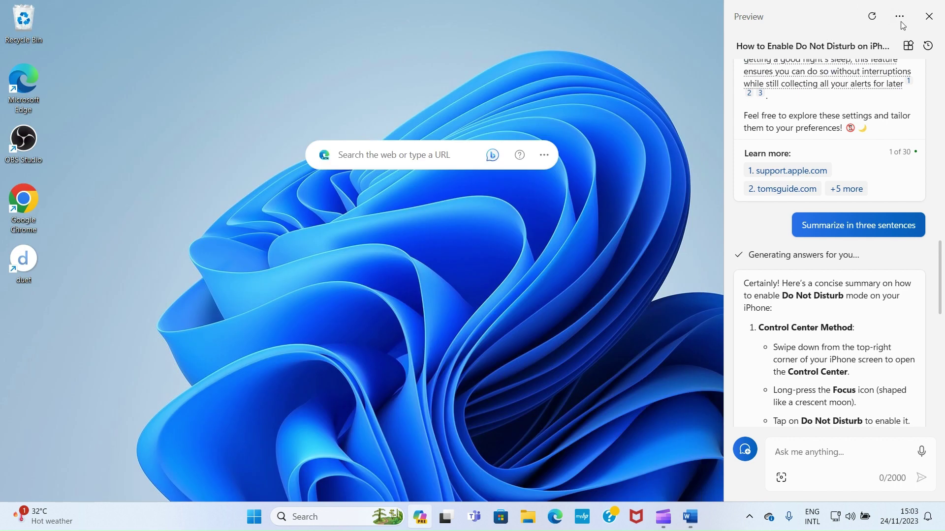
click(929, 16)
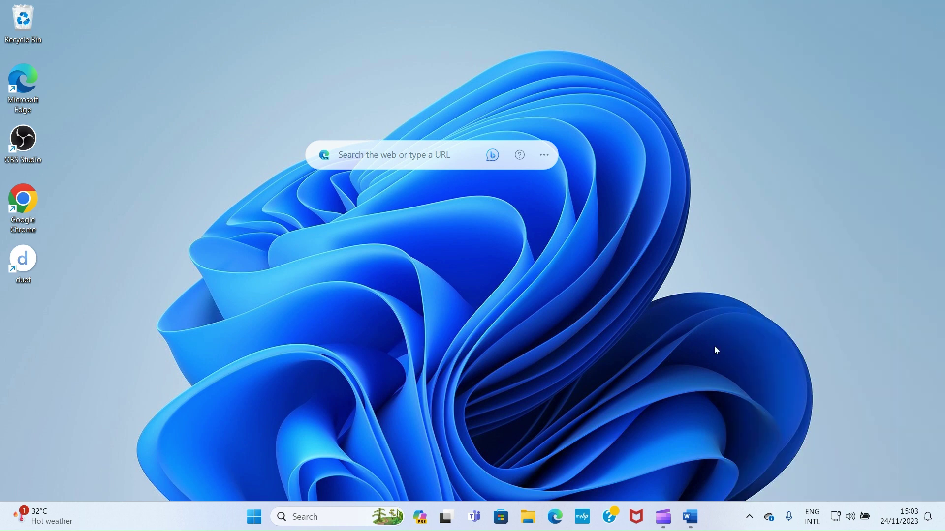
Step: Go to microsoft365.com in Microsoft Edge
click(555, 516)
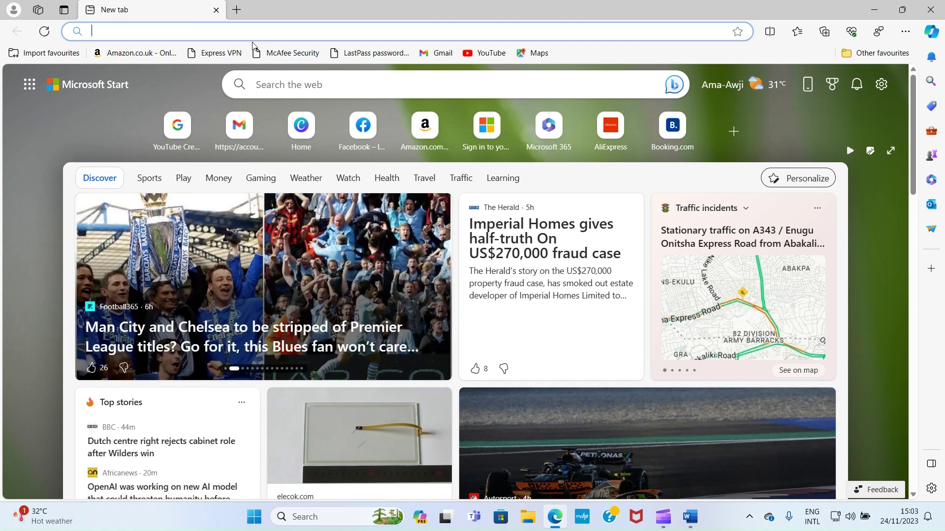
text(micr)
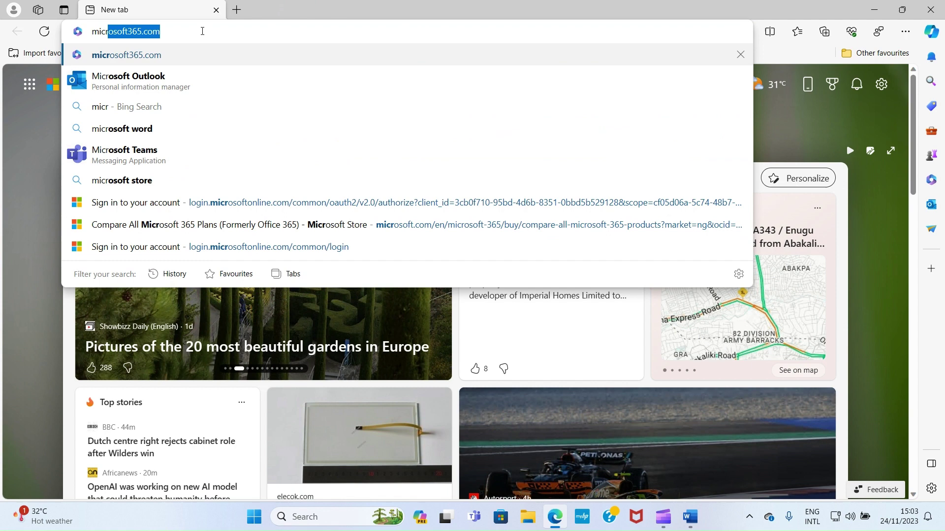
key(Right)
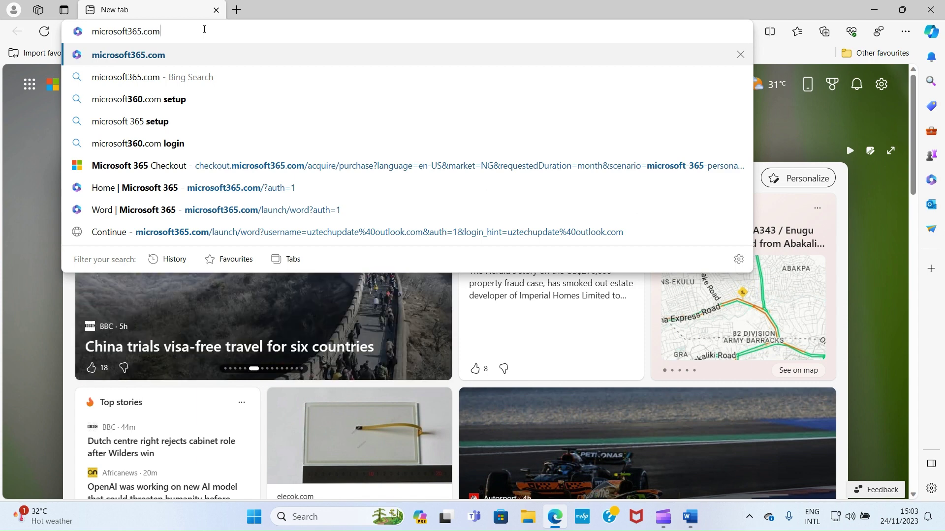
key(Return)
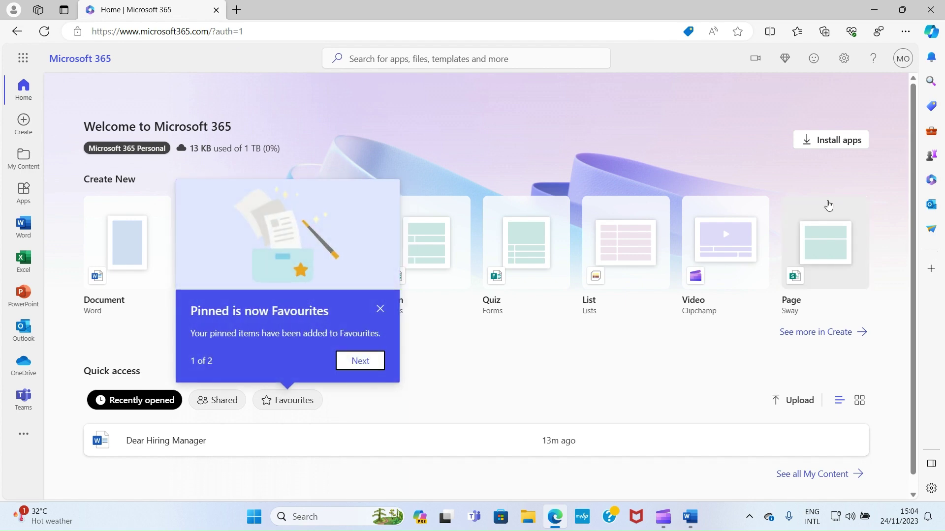
Step: Dismiss the 'Pinned is now Favourites' notice and switch to the Word start page
click(380, 308)
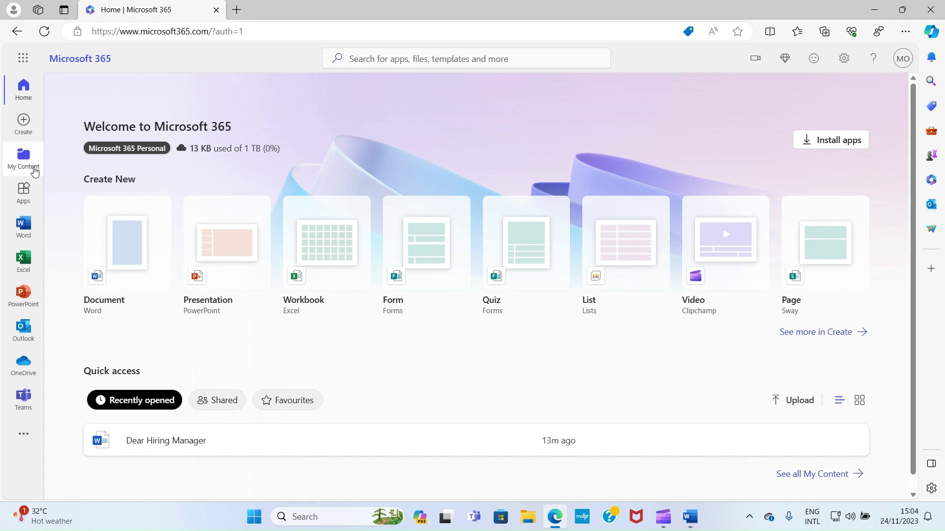
click(23, 227)
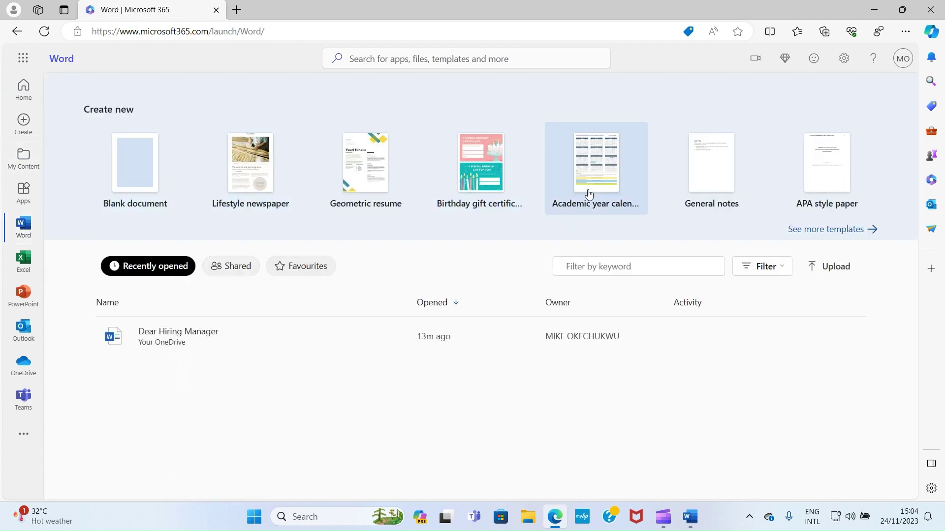
Step: Create a blank Document.docx in Word for the web with Edge's Copilot sidebar beside it
click(147, 185)
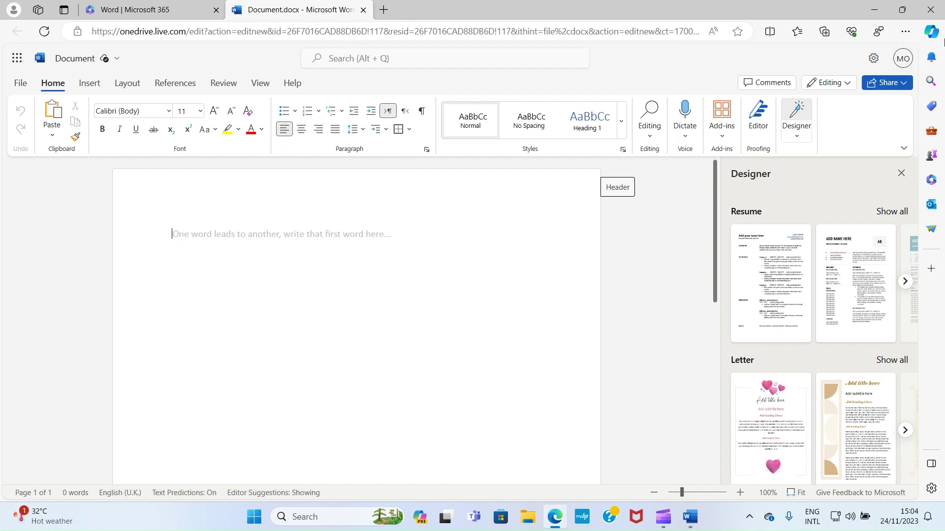
click(933, 32)
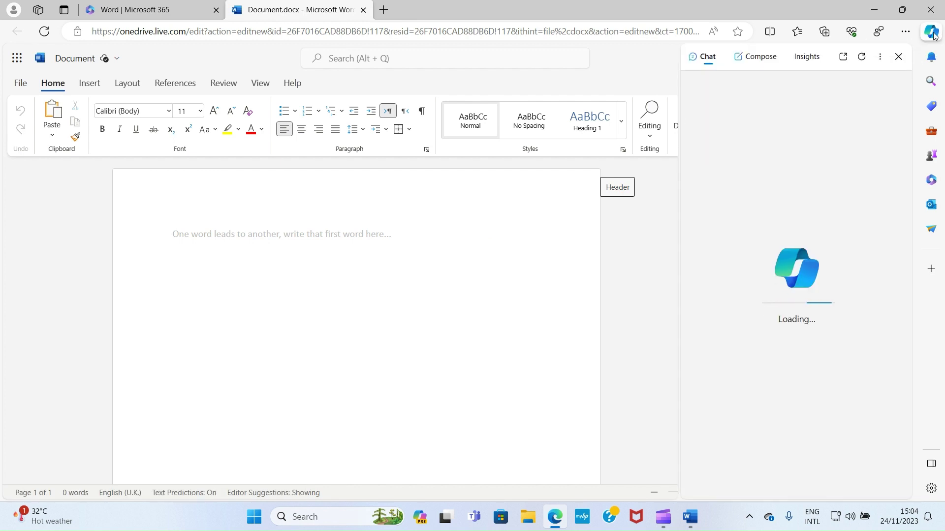